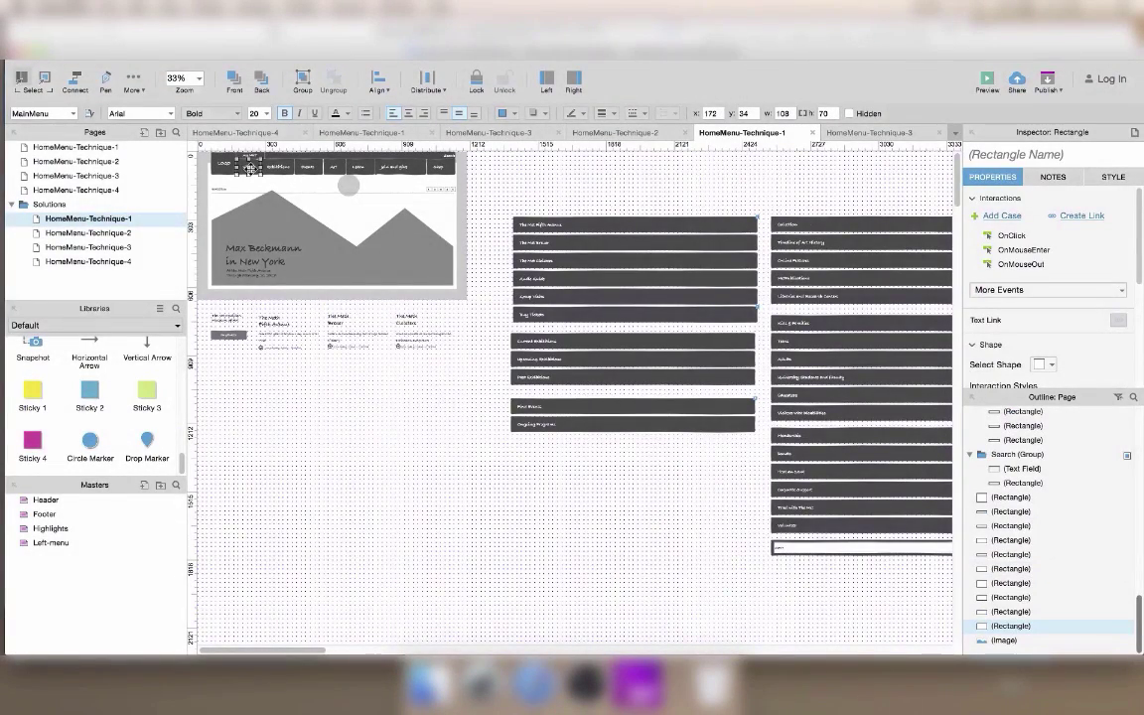
Give the Visit menu item an OnClick case that toggles the Visit (Group) visibility.
double_click(998, 238)
click(316, 384)
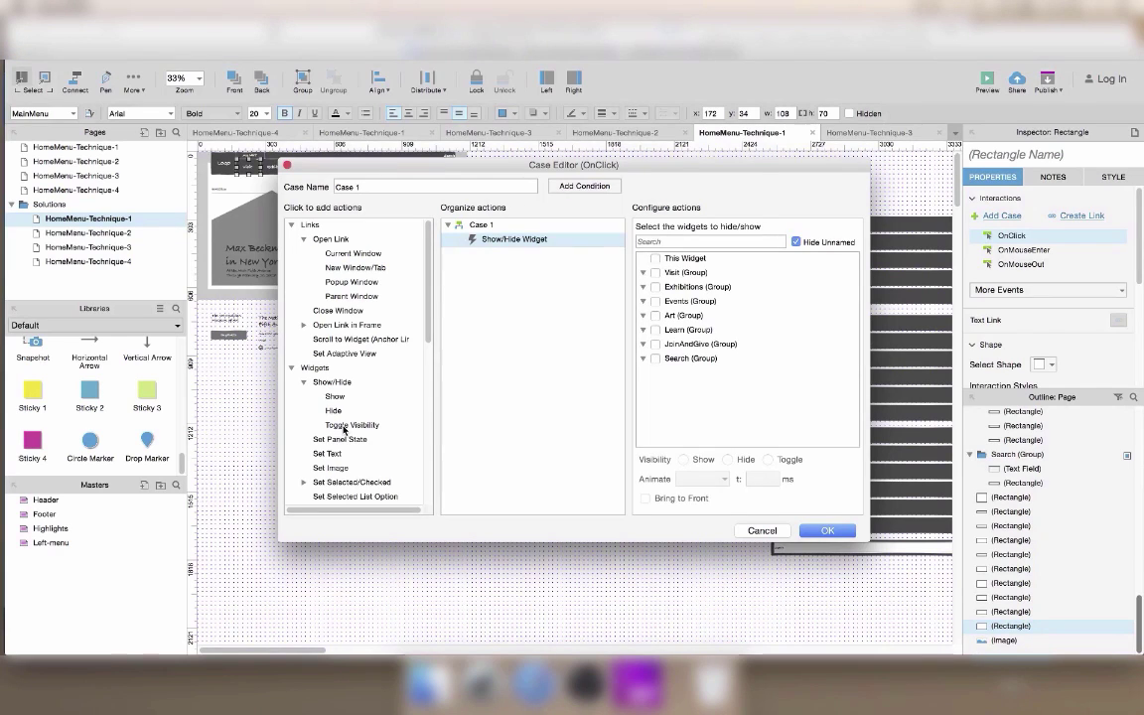
click(654, 272)
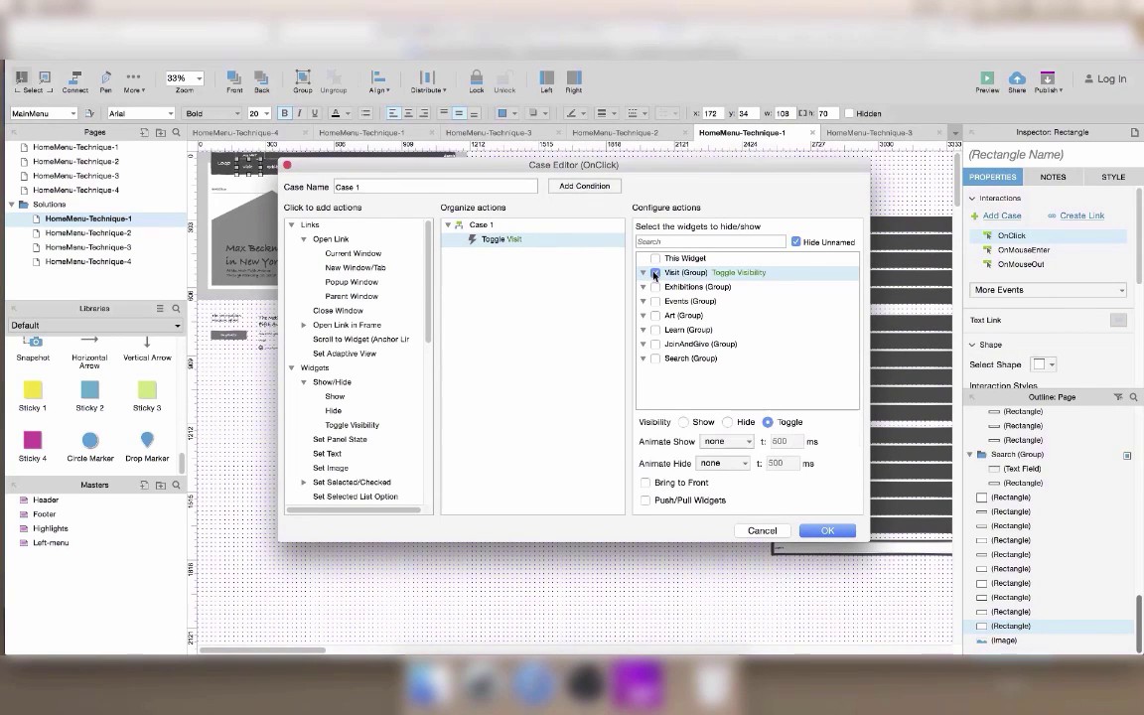
click(823, 533)
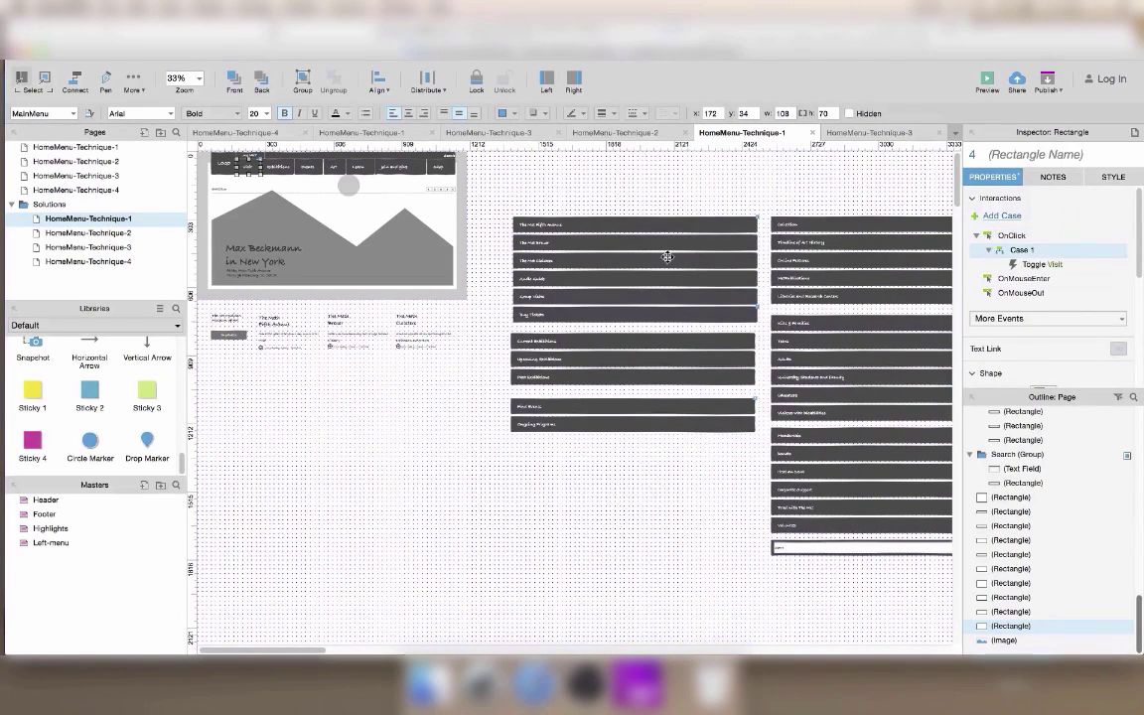
Drag the Visit dropdown group beneath the top menu on the banner and preview the page.
click(677, 340)
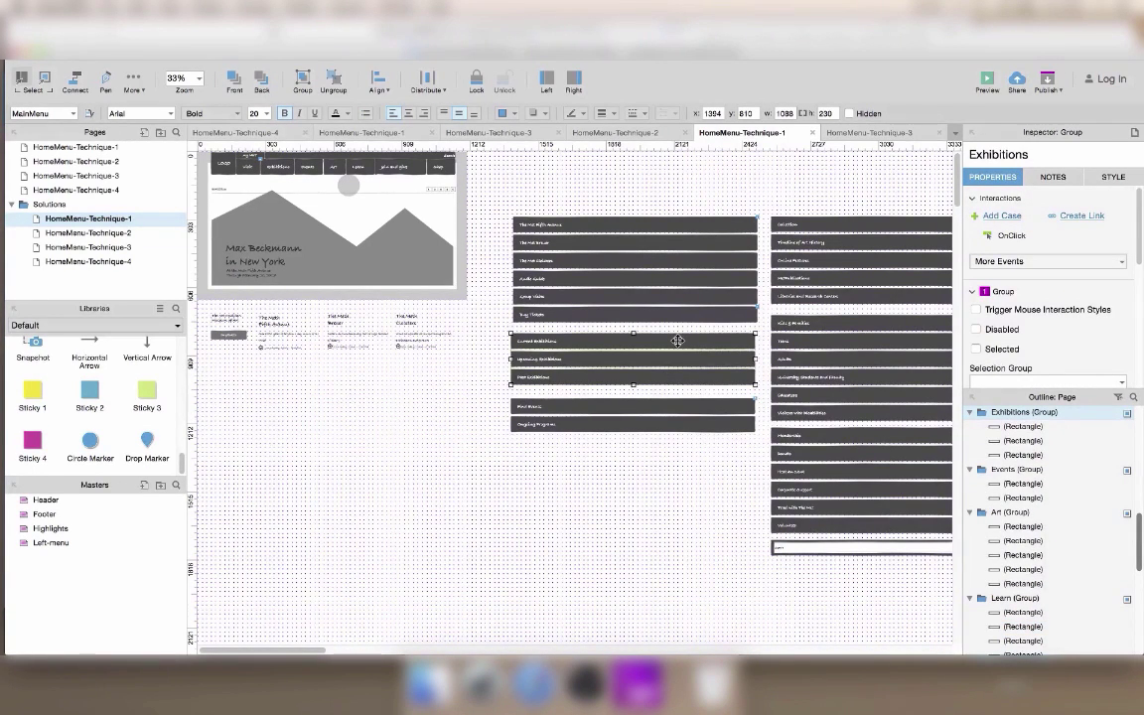
click(610, 305)
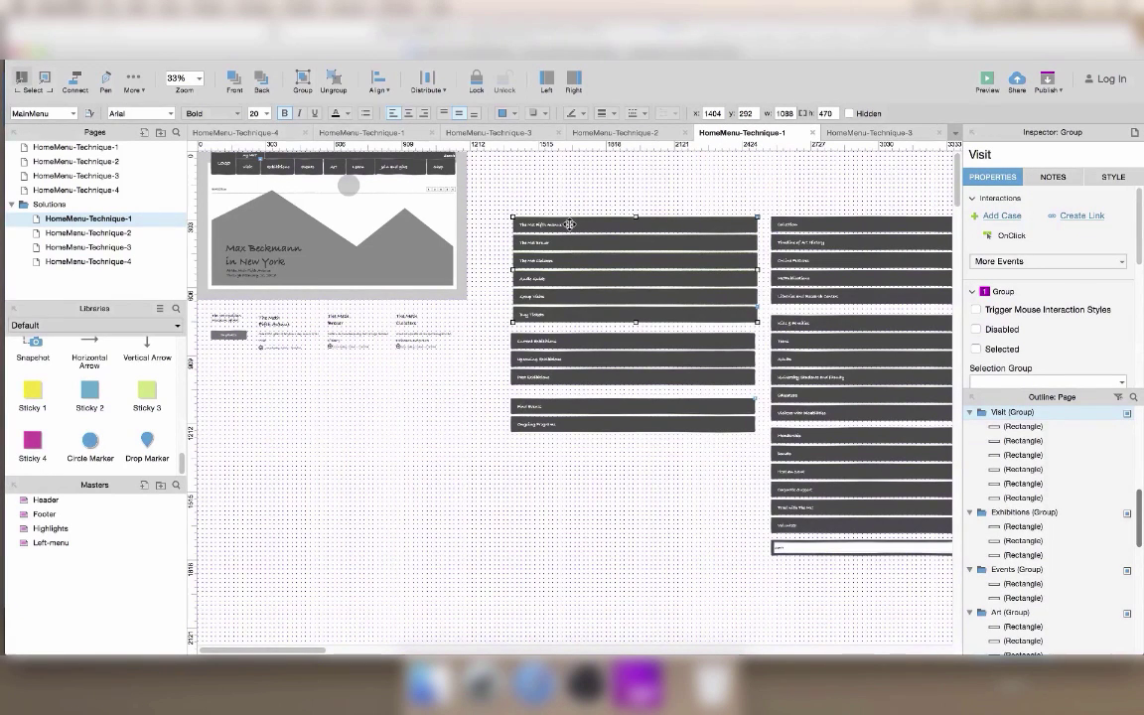
drag(569, 224, 266, 187)
click(987, 81)
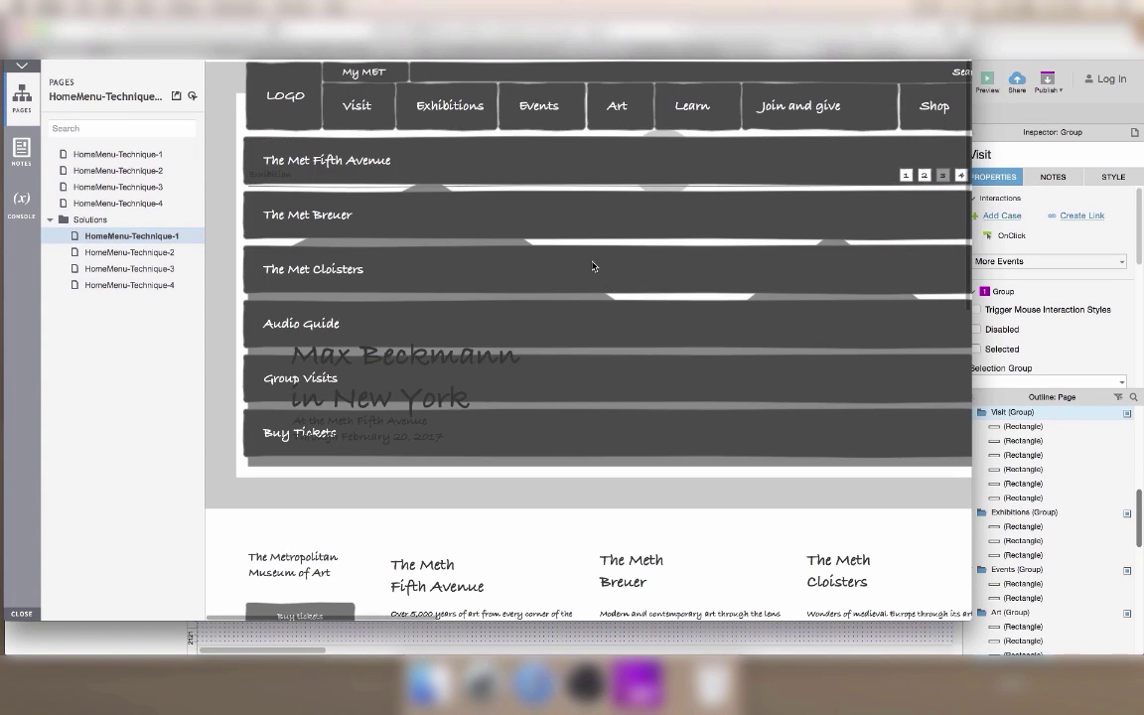
Toggle the Visit dropdown open and closed four times in the preview, then return to the editor.
click(365, 106)
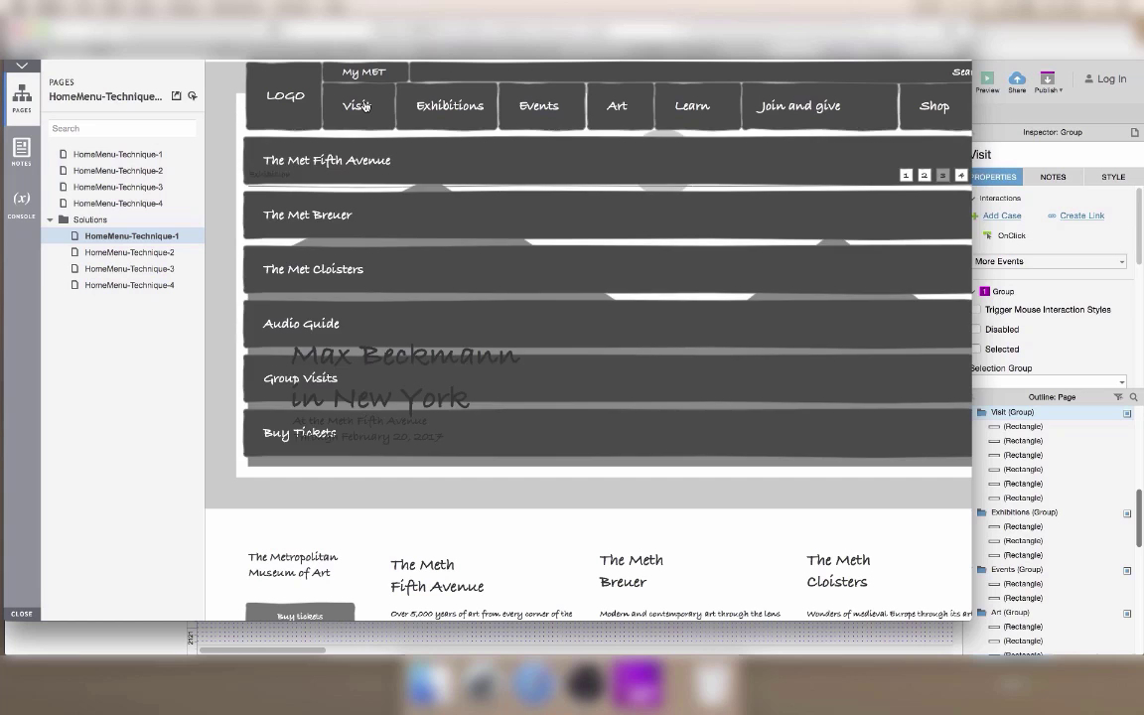
click(364, 106)
click(365, 106)
click(364, 106)
click(364, 106)
click(364, 106)
click(364, 106)
click(364, 106)
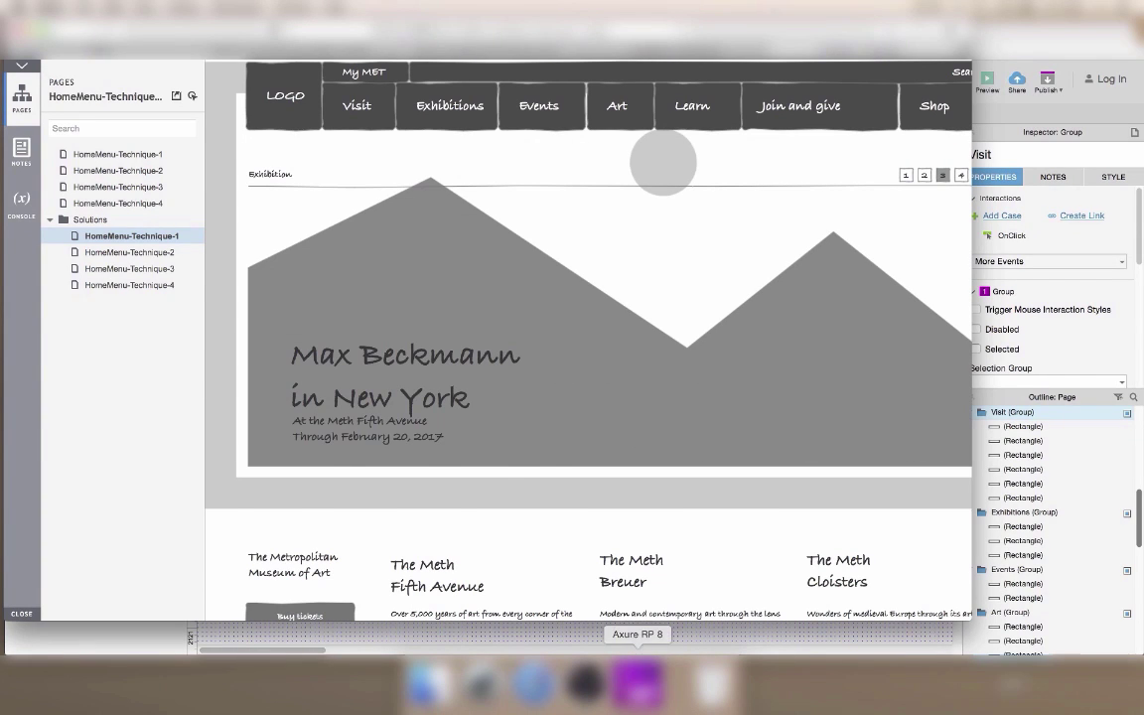
click(635, 683)
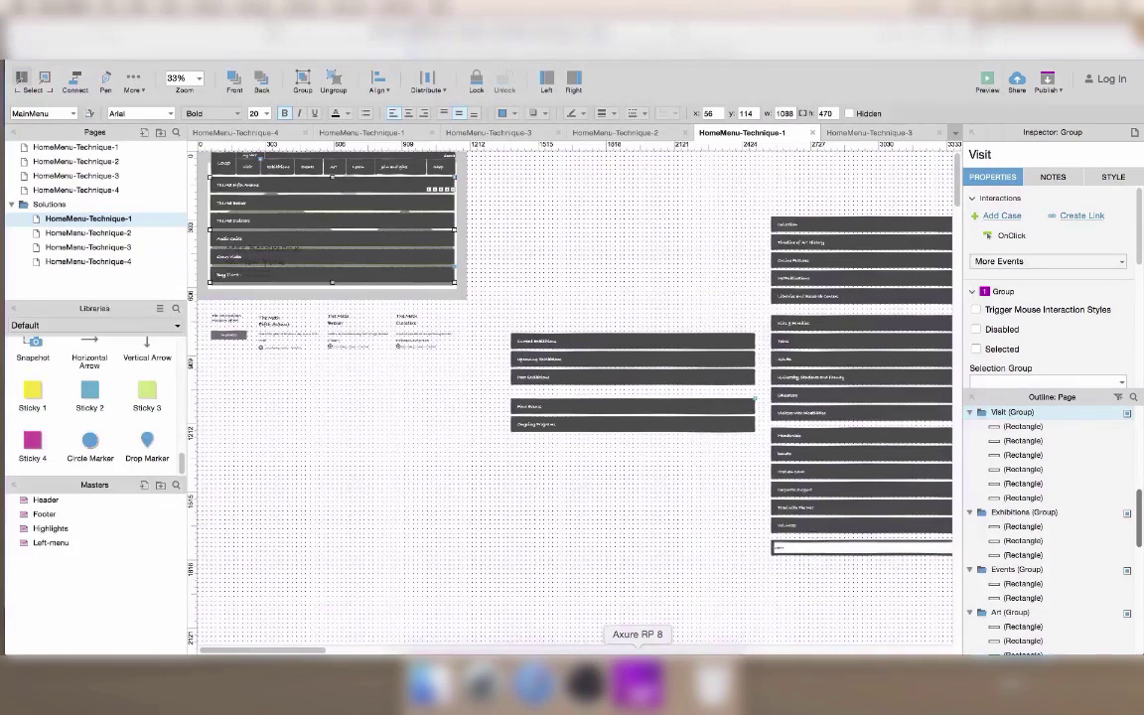
Make the Exhibitions item toggle the Exhibitions group and bring it to front.
click(281, 167)
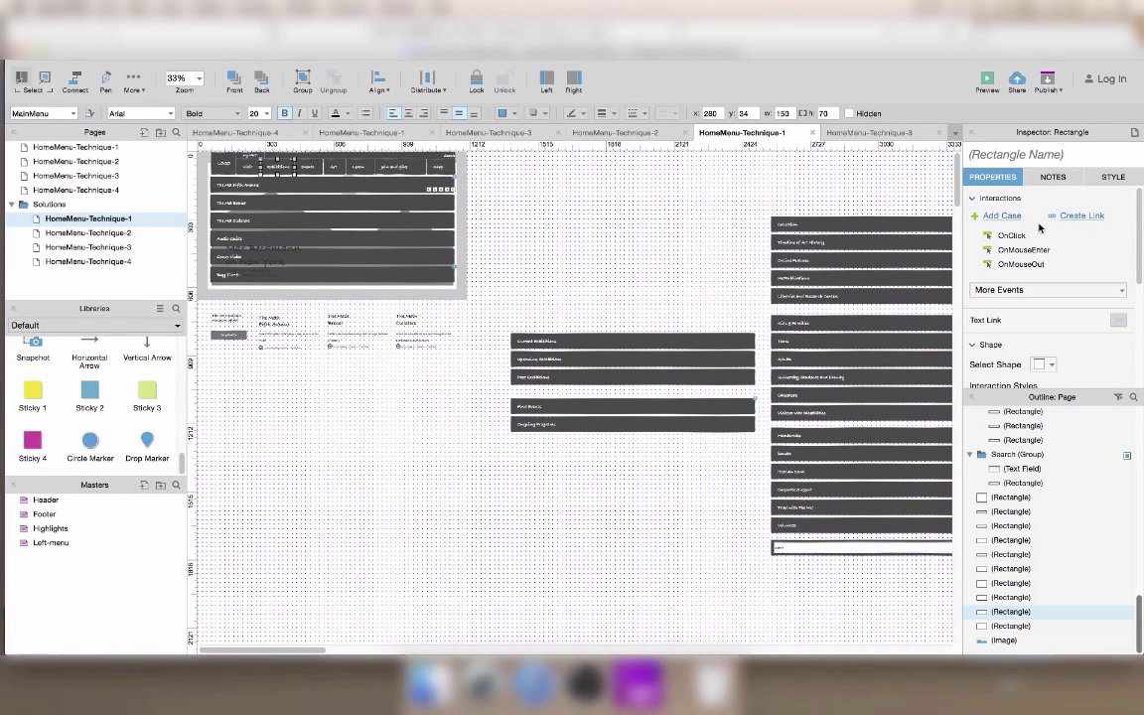
double_click(1010, 235)
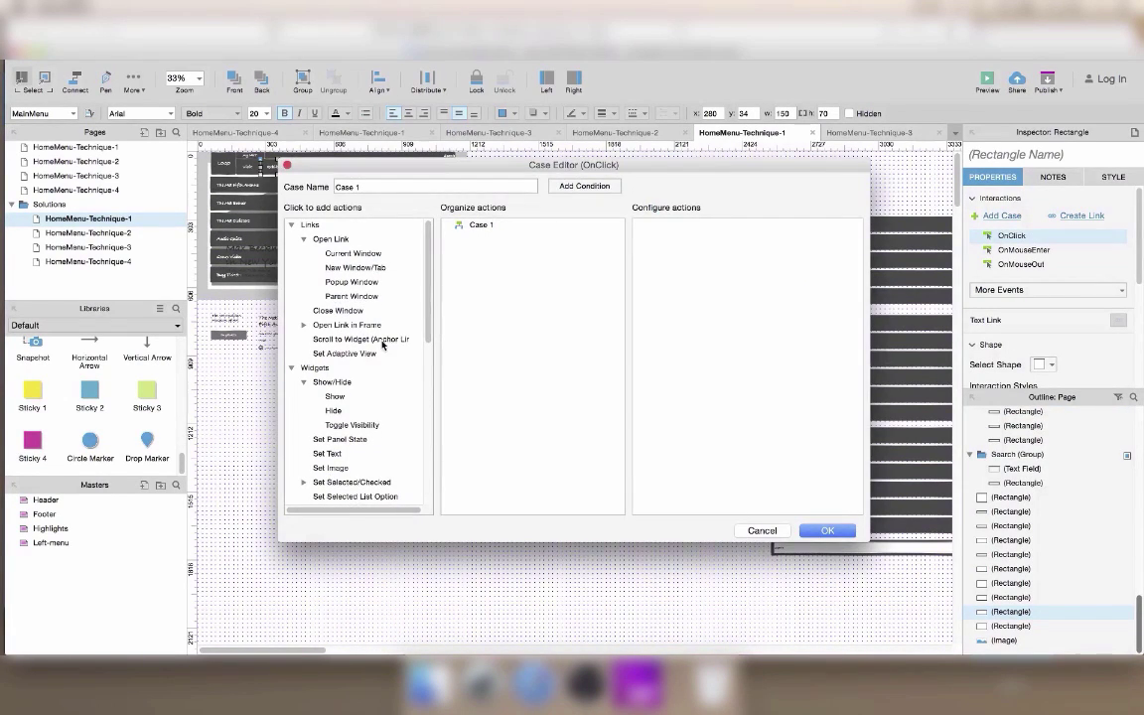
click(337, 414)
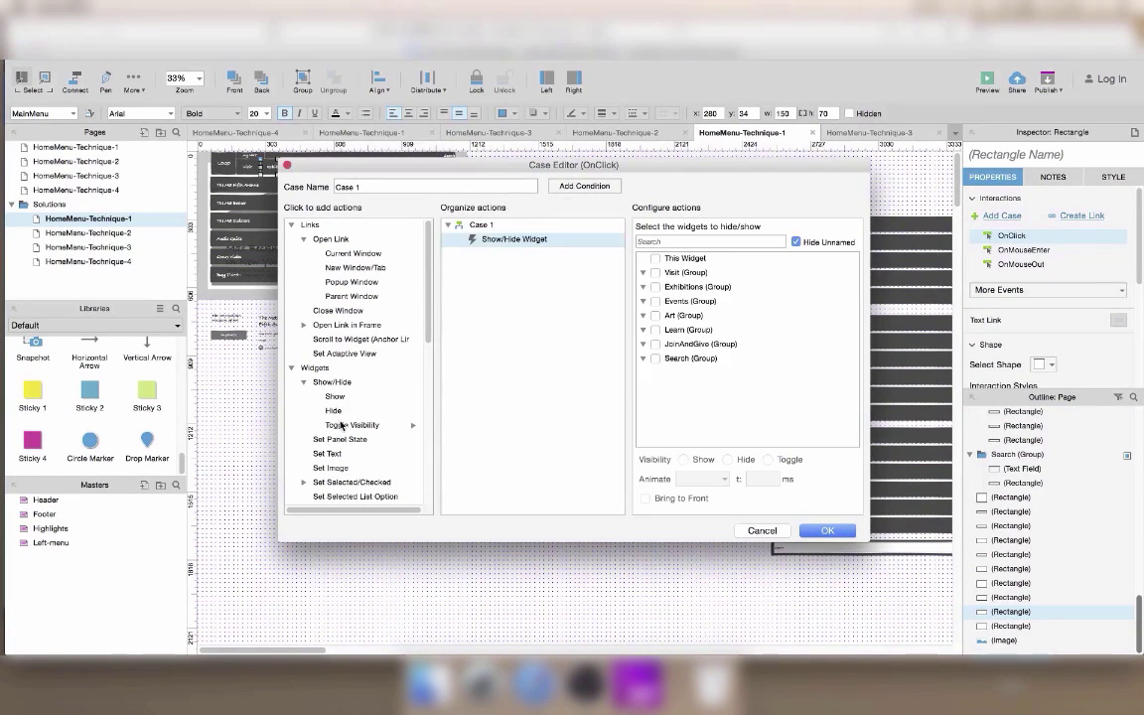
click(654, 287)
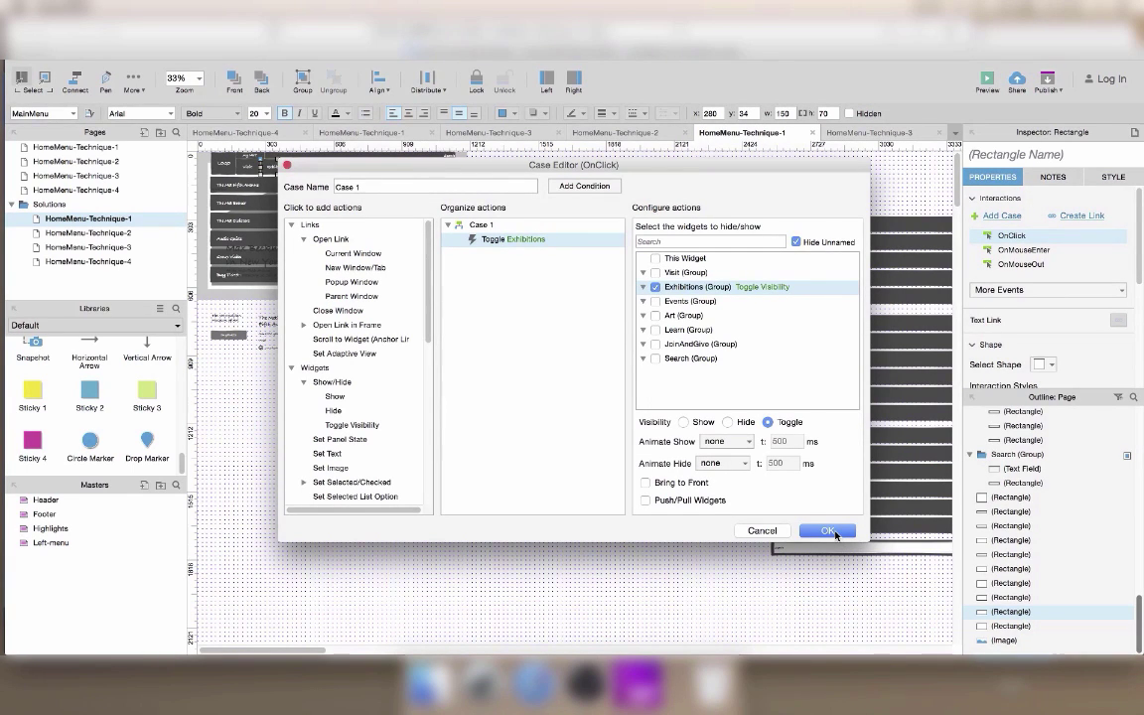
click(645, 482)
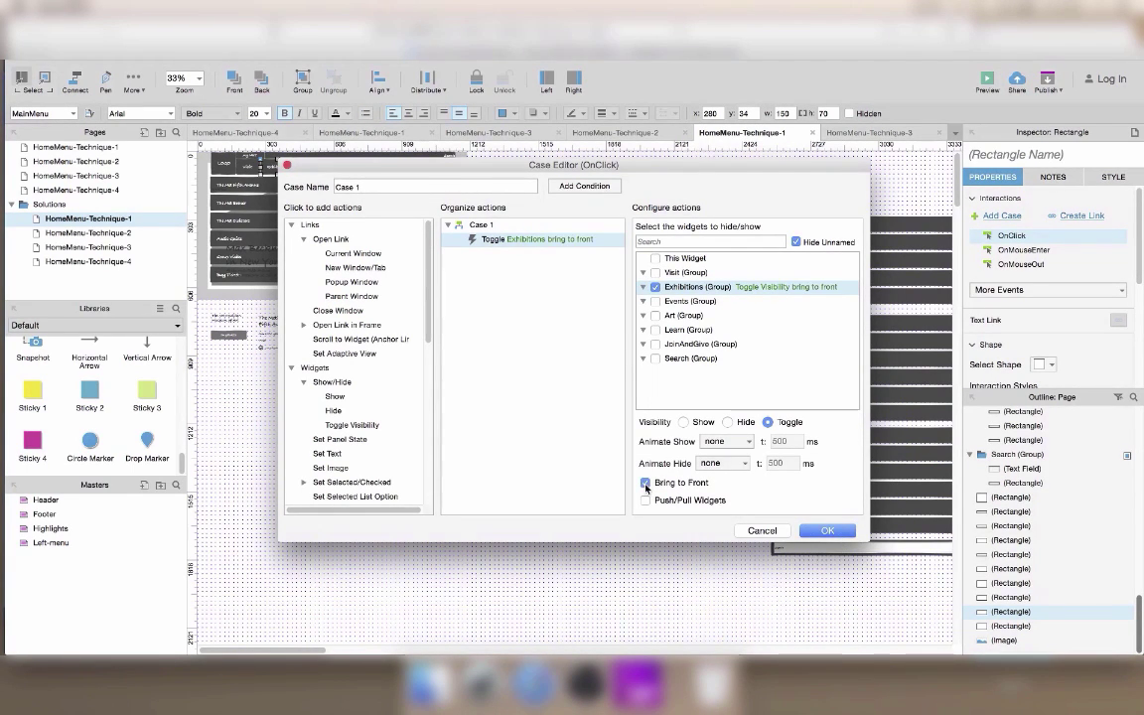
click(837, 530)
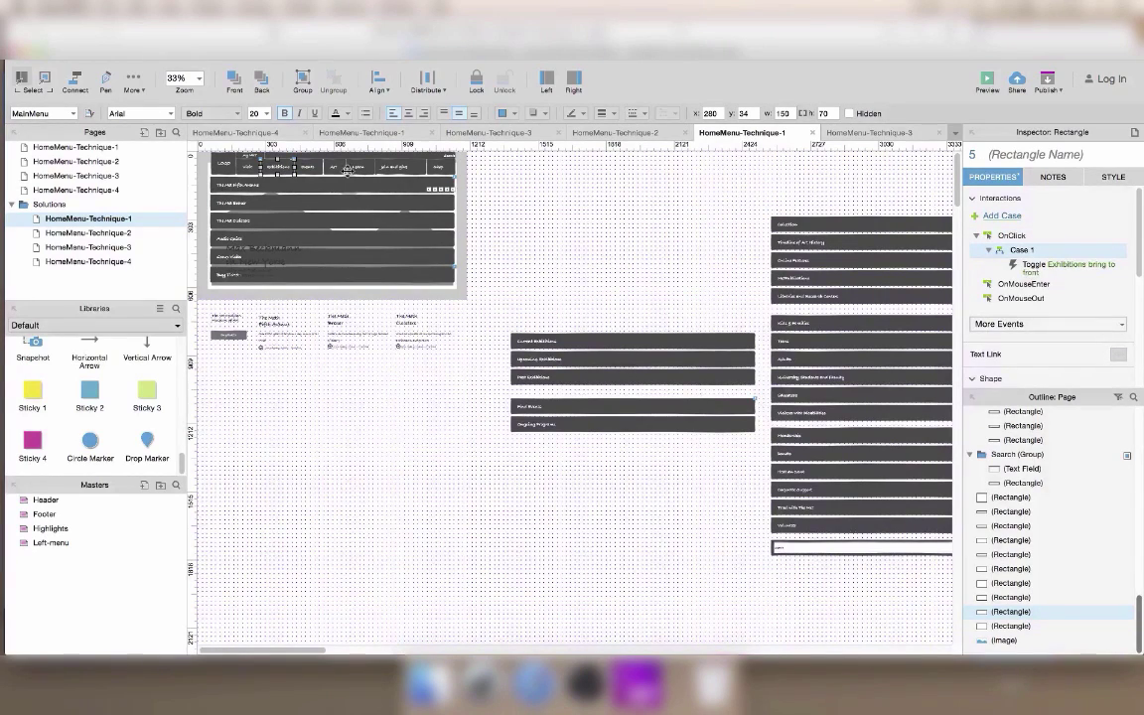
Make the Events menu item toggle the Events dropdown group.
click(252, 166)
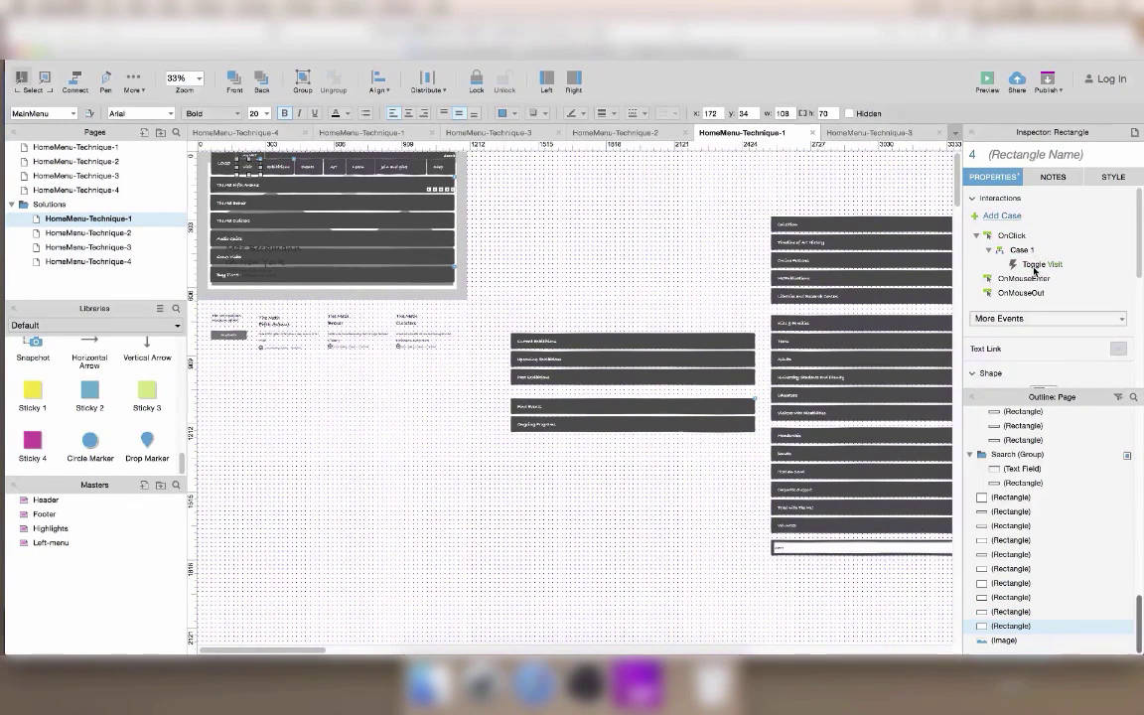
click(712, 401)
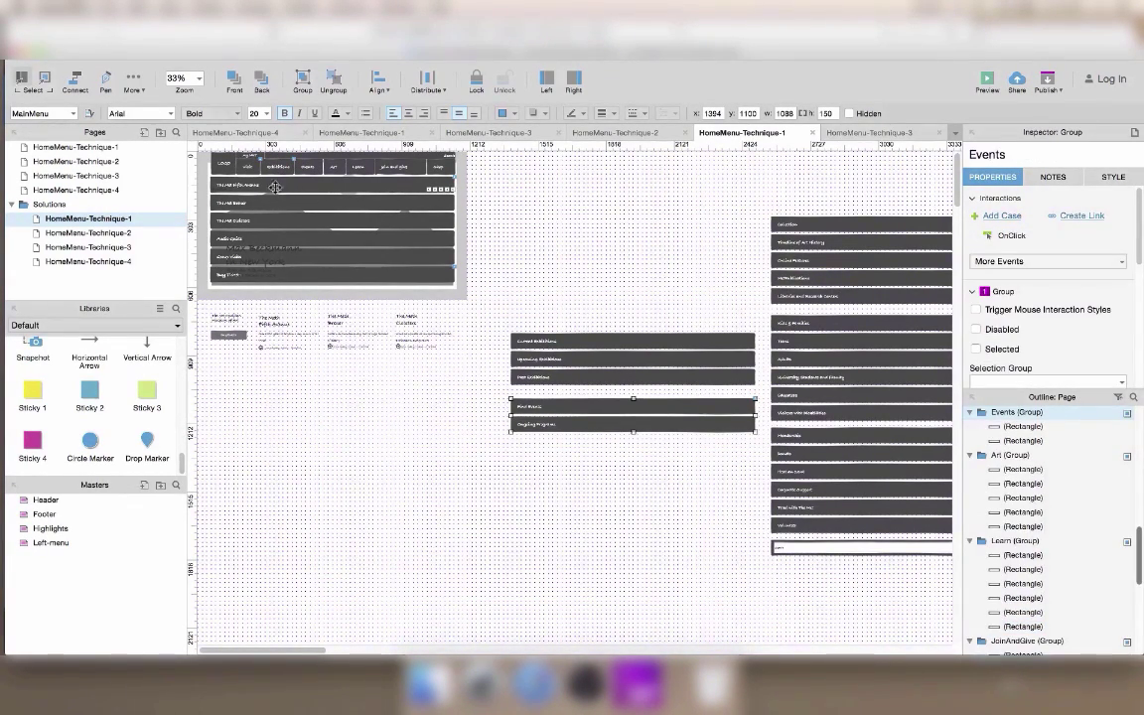
click(303, 162)
double_click(1010, 236)
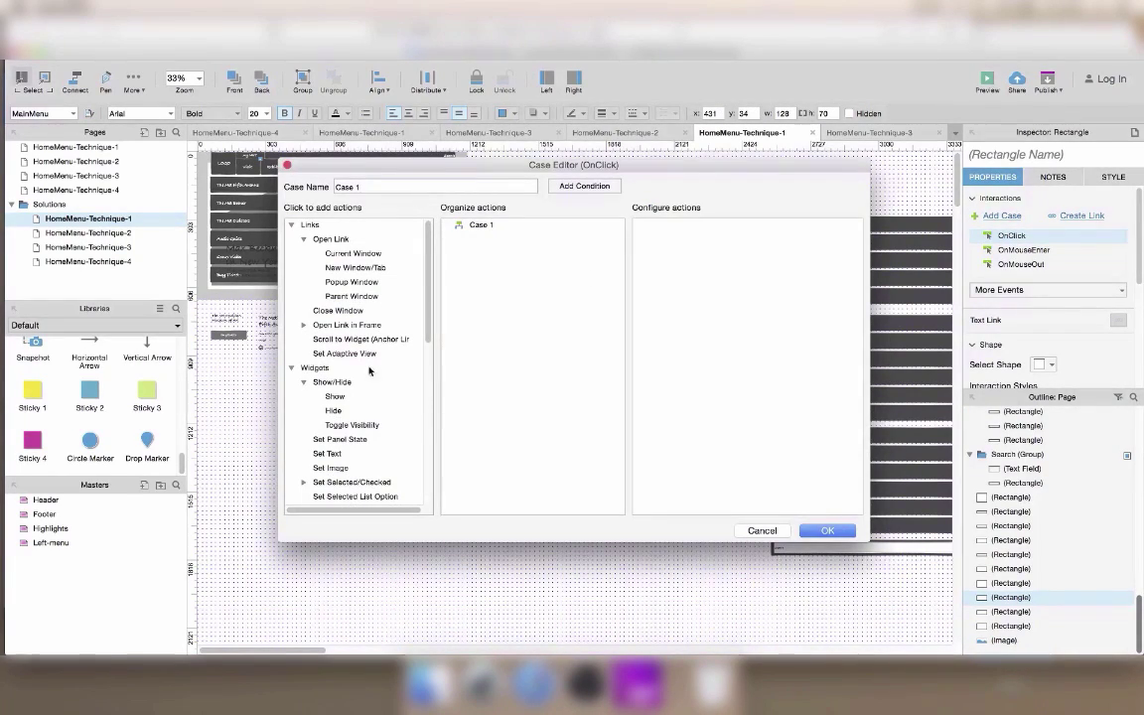
click(351, 424)
click(655, 301)
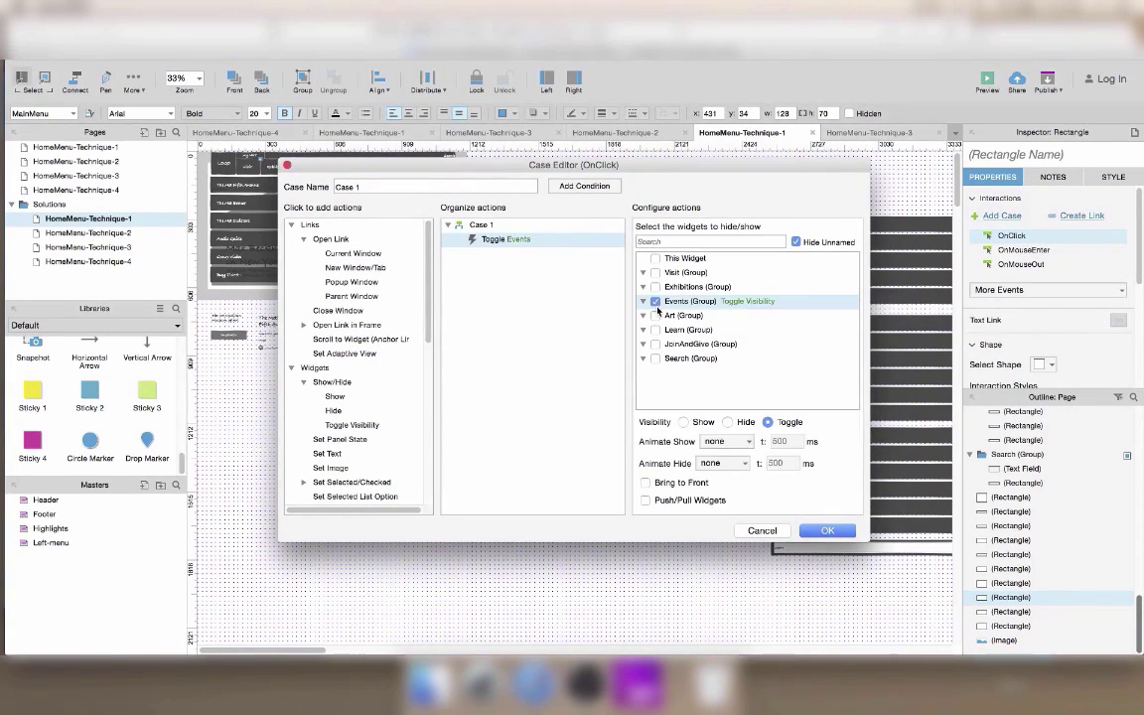
click(823, 532)
click(333, 165)
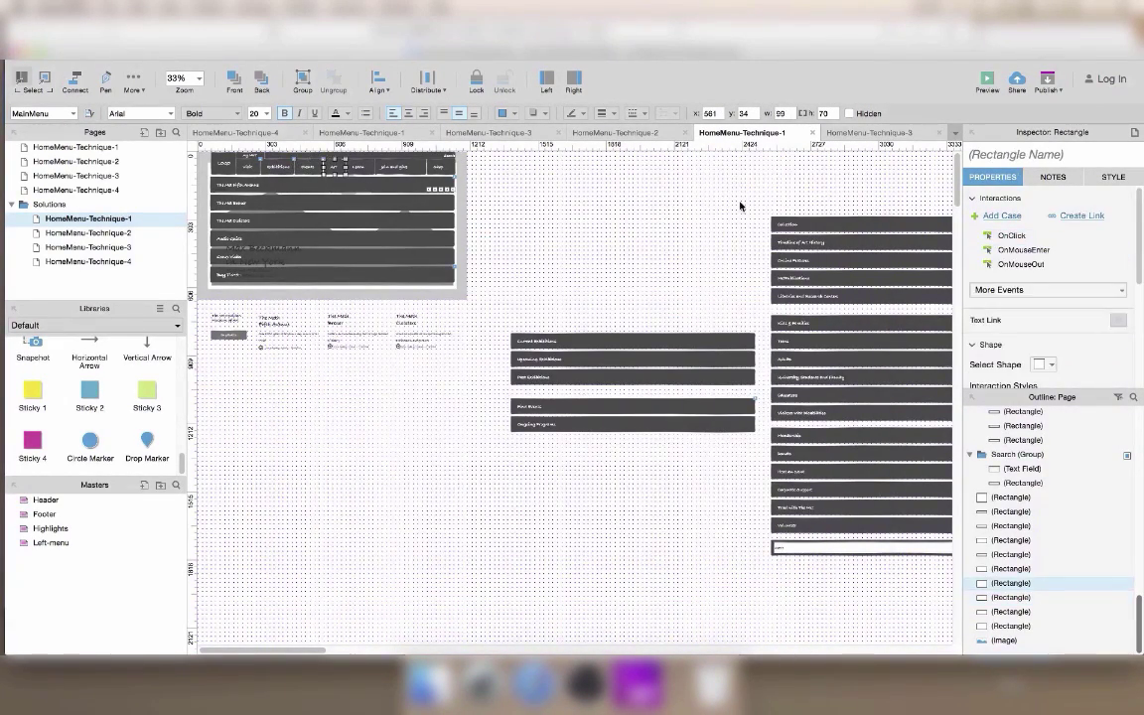
Add an OnClick case to the Art item that toggles the Art group.
double_click(1016, 237)
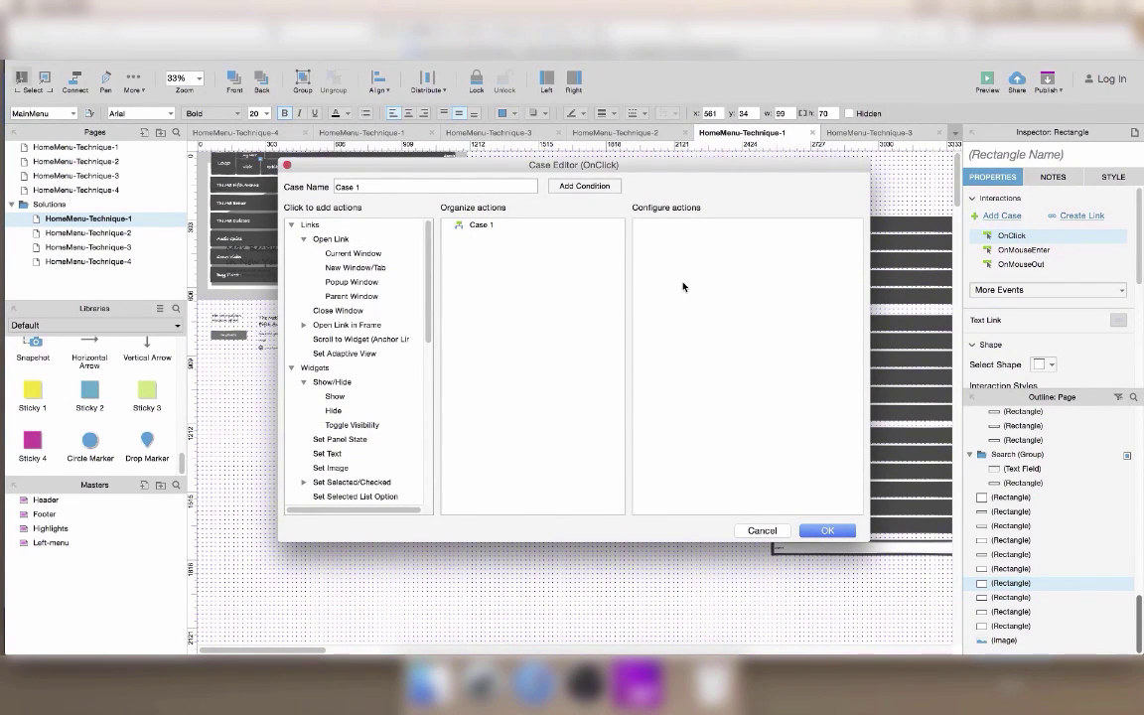
click(334, 427)
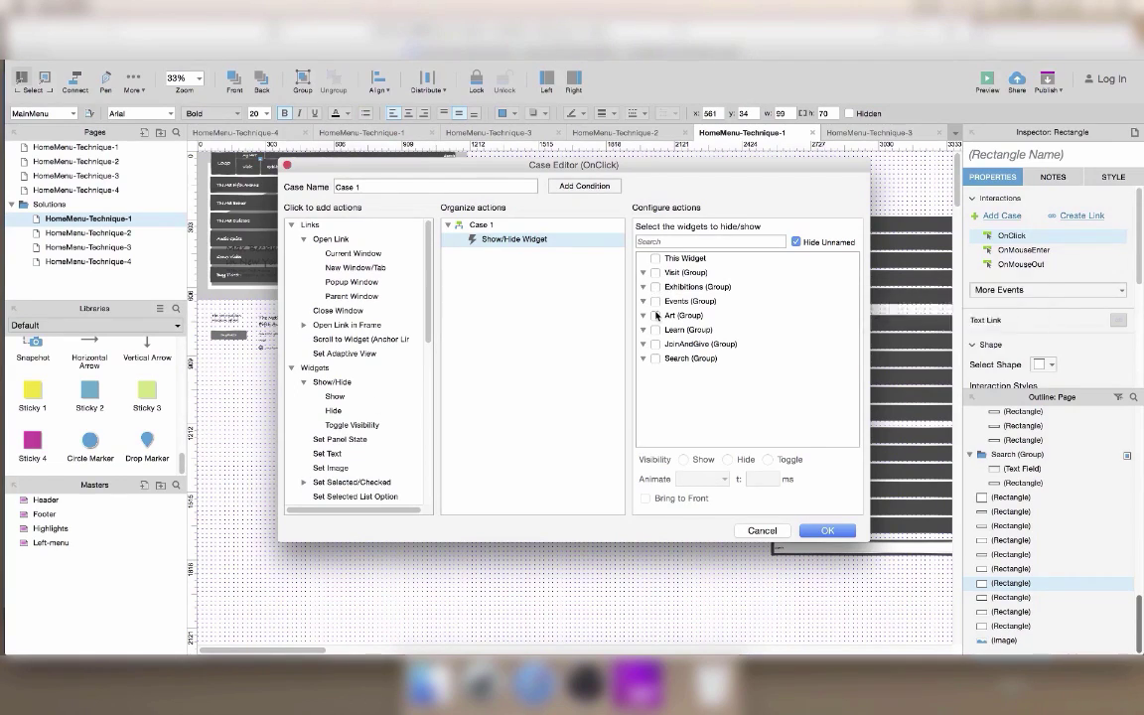
click(656, 315)
click(828, 529)
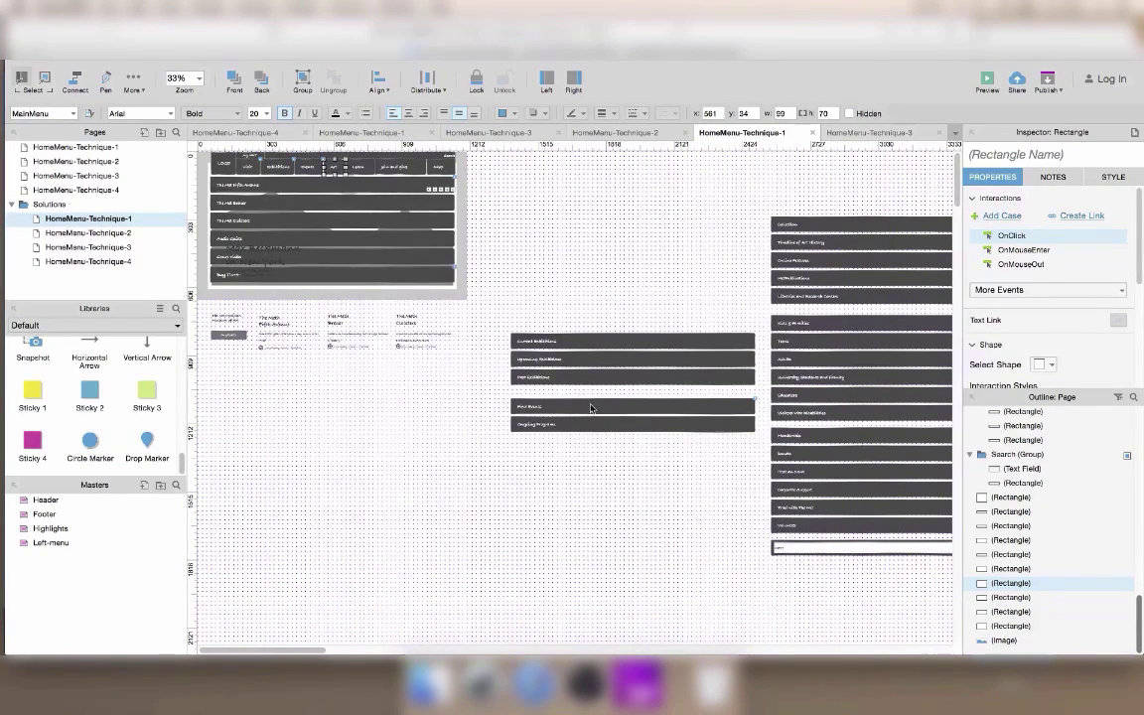
Make the Learn menu item toggle the Learn group on click.
click(873, 218)
double_click(1012, 236)
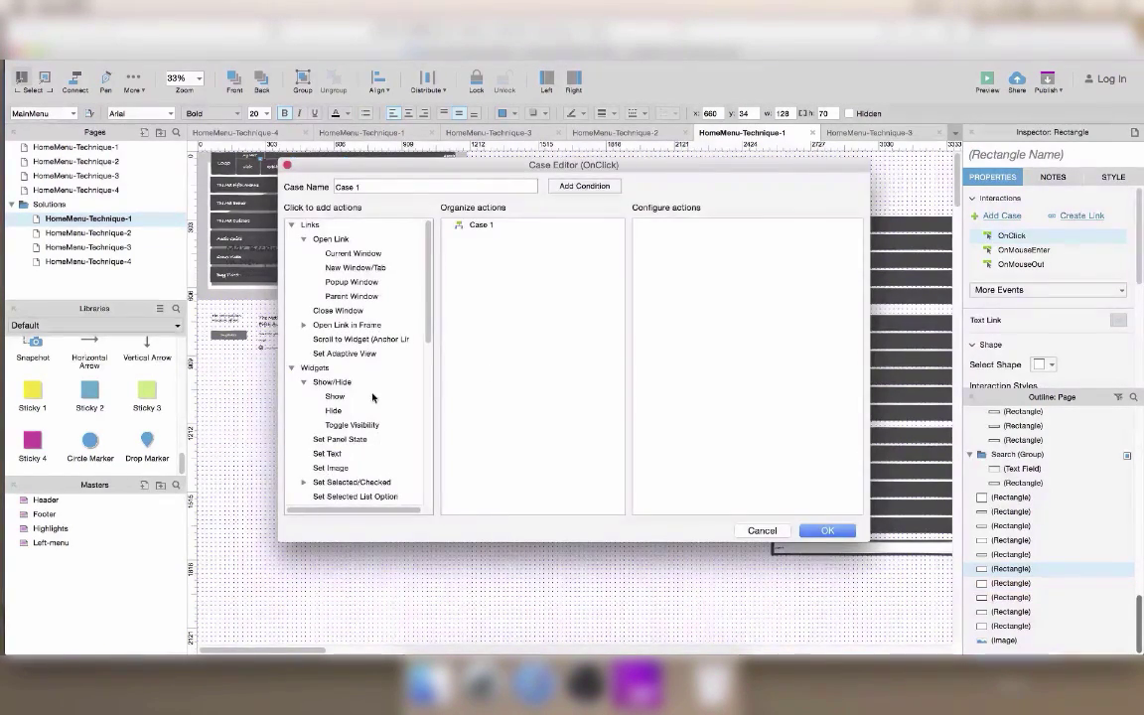
click(338, 395)
click(655, 330)
click(827, 530)
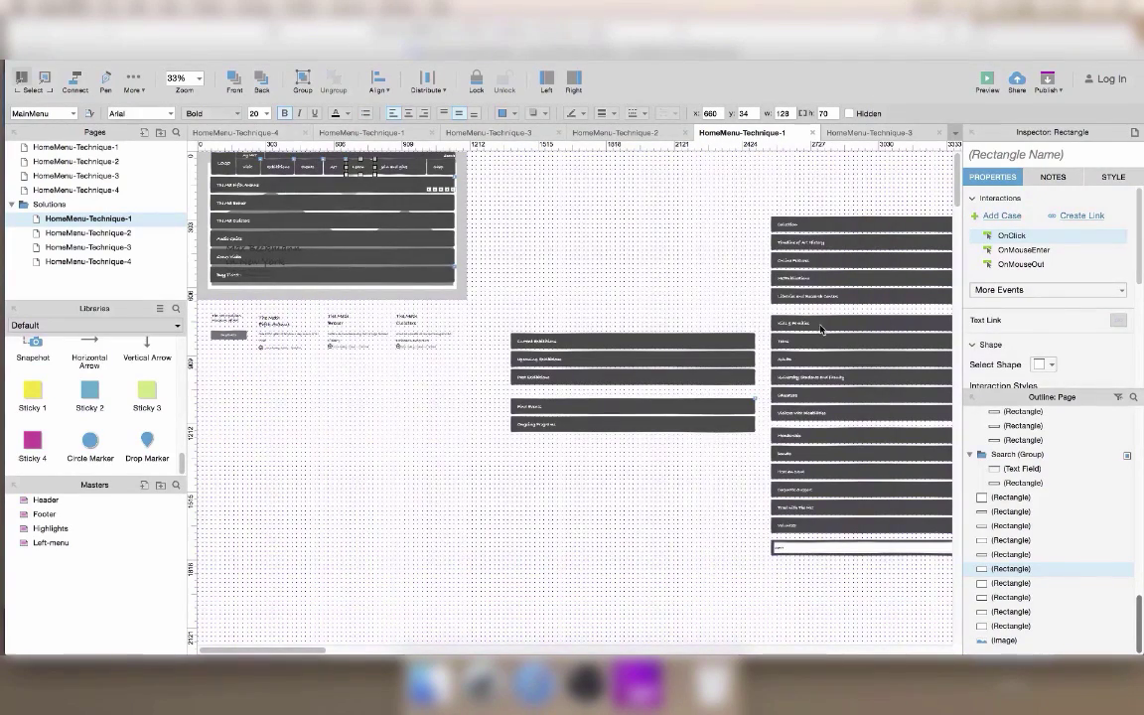
Make the Join and give item toggle the JoinAndGive group on click.
click(380, 164)
double_click(1012, 236)
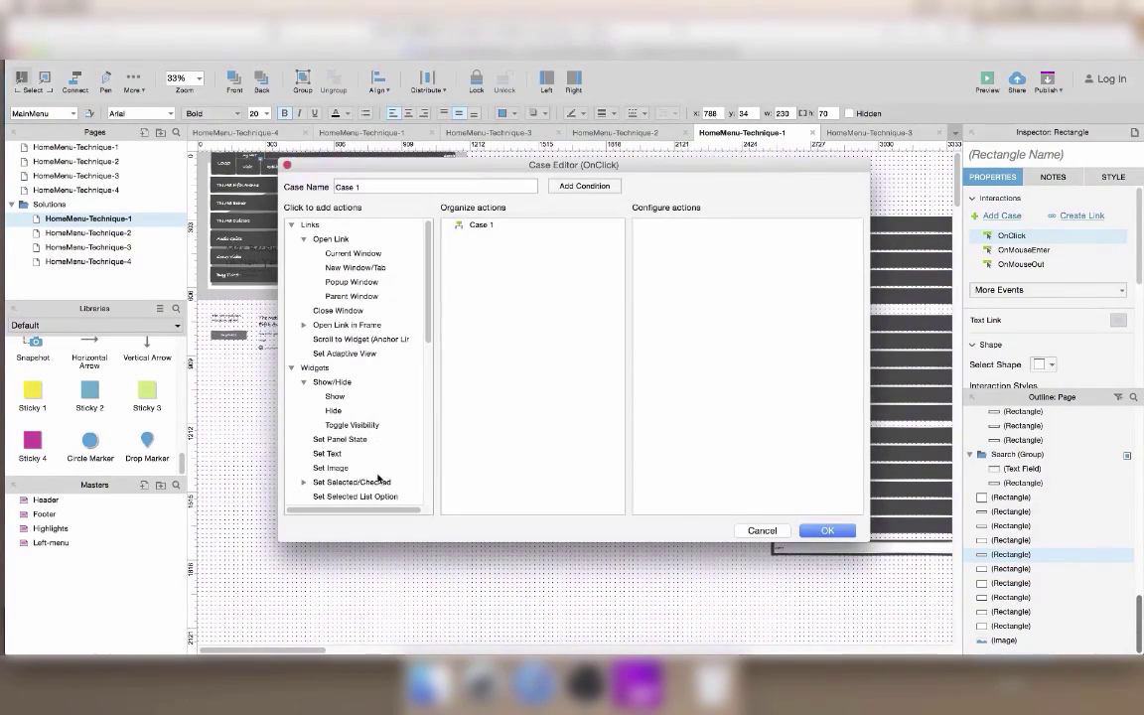
click(318, 388)
click(655, 344)
click(827, 530)
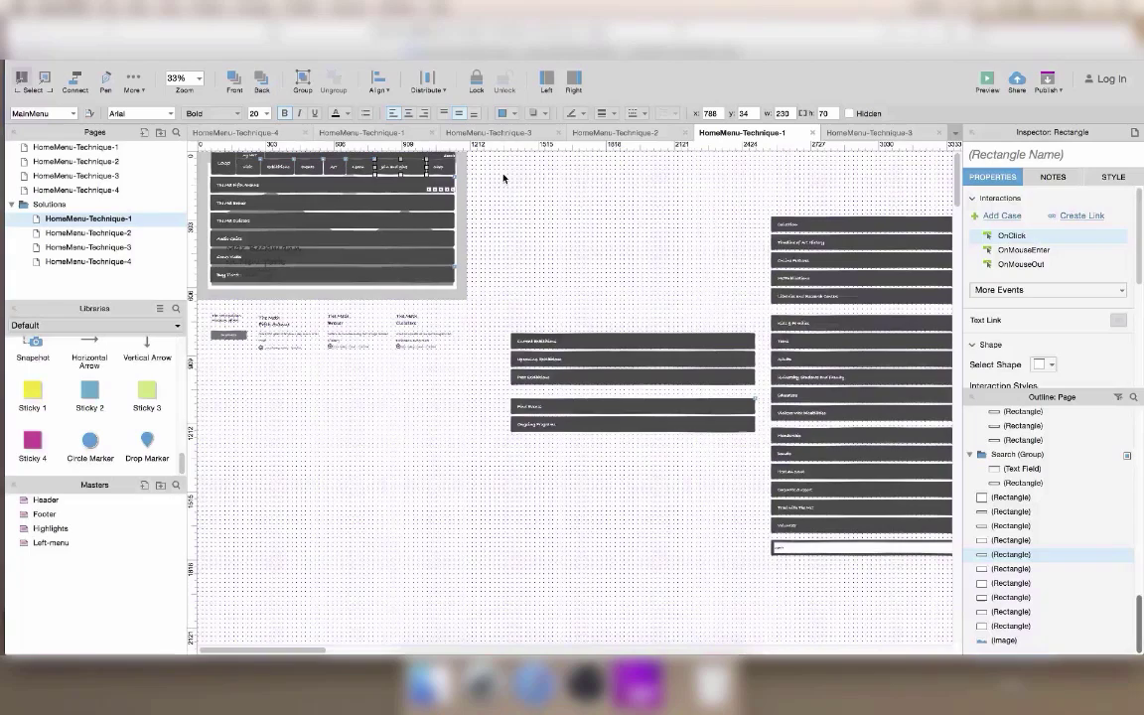
Make the top search strip toggle the Search group on click.
click(449, 156)
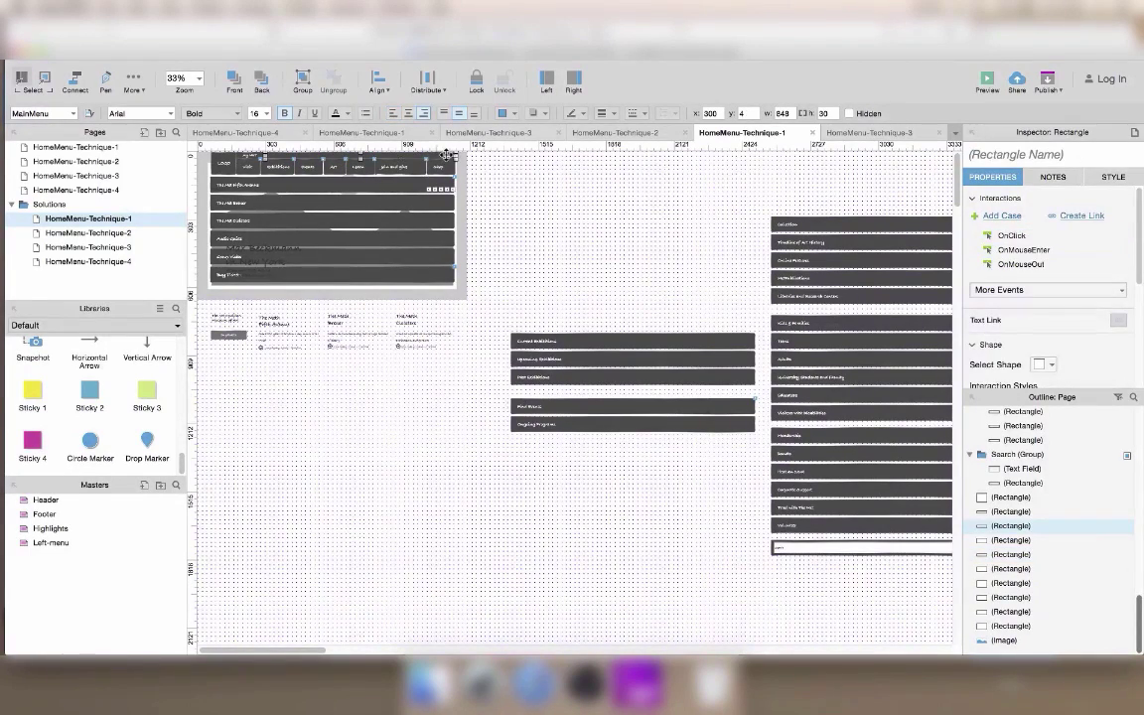
double_click(1011, 235)
click(322, 383)
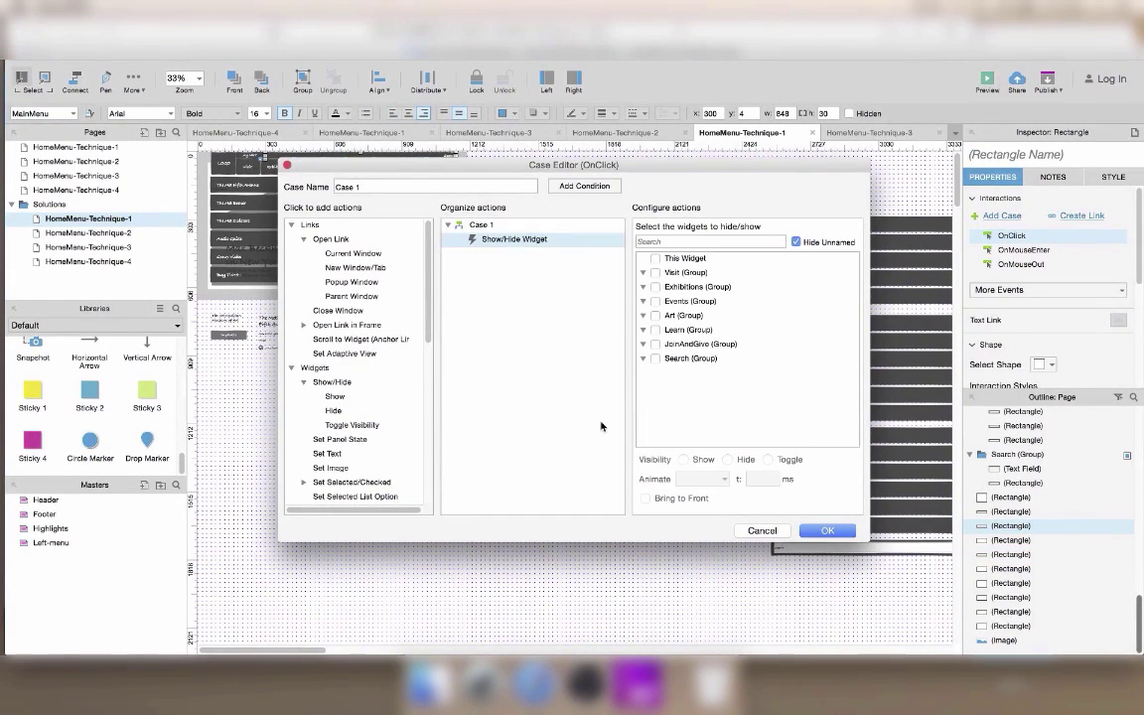
click(655, 358)
click(827, 530)
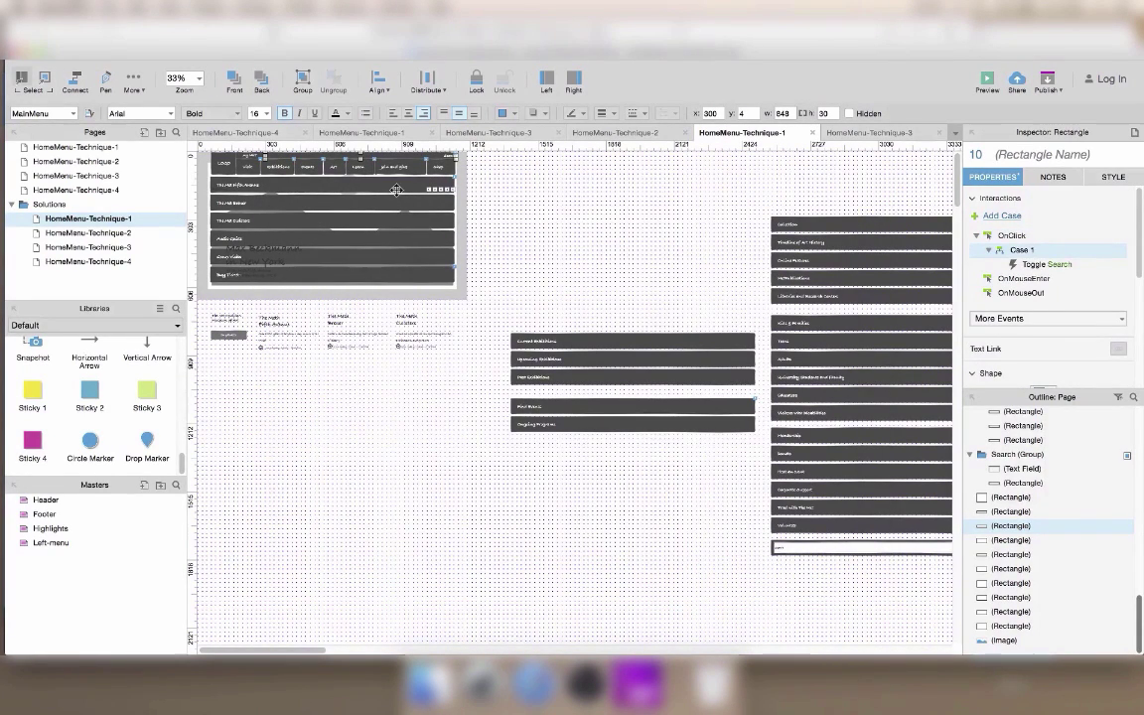
Select all seven dropdown groups and align them left and top into one stack.
click(631, 340)
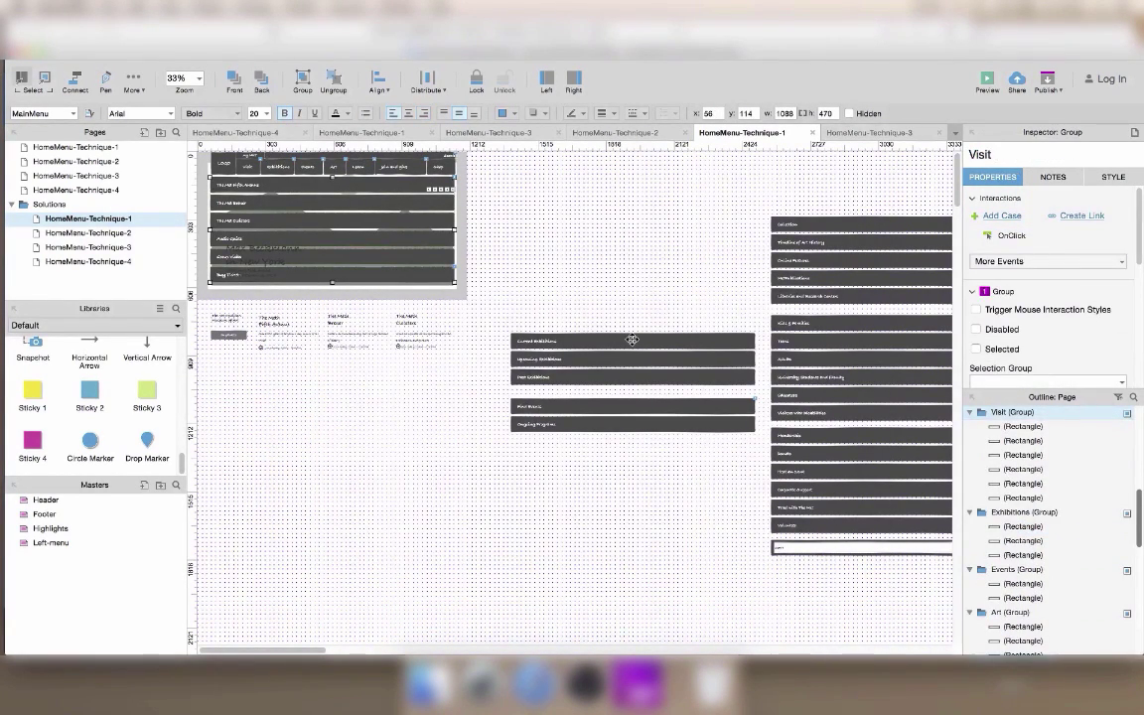
shift+click(700, 405)
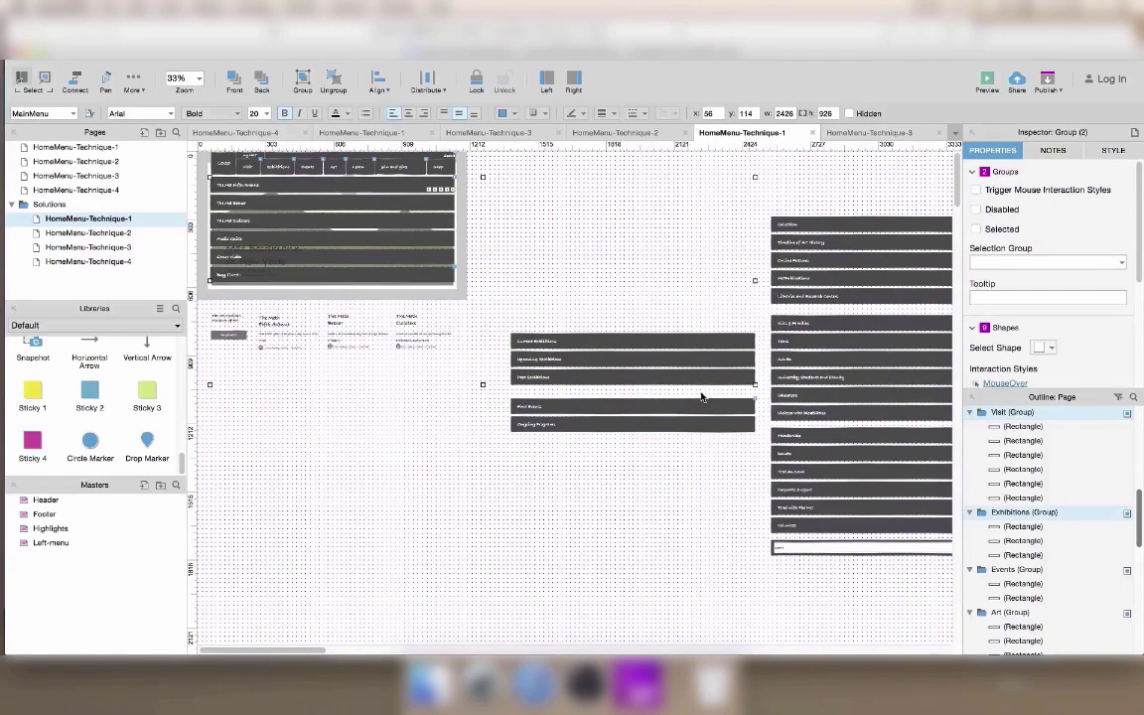
shift+click(829, 221)
shift+click(832, 322)
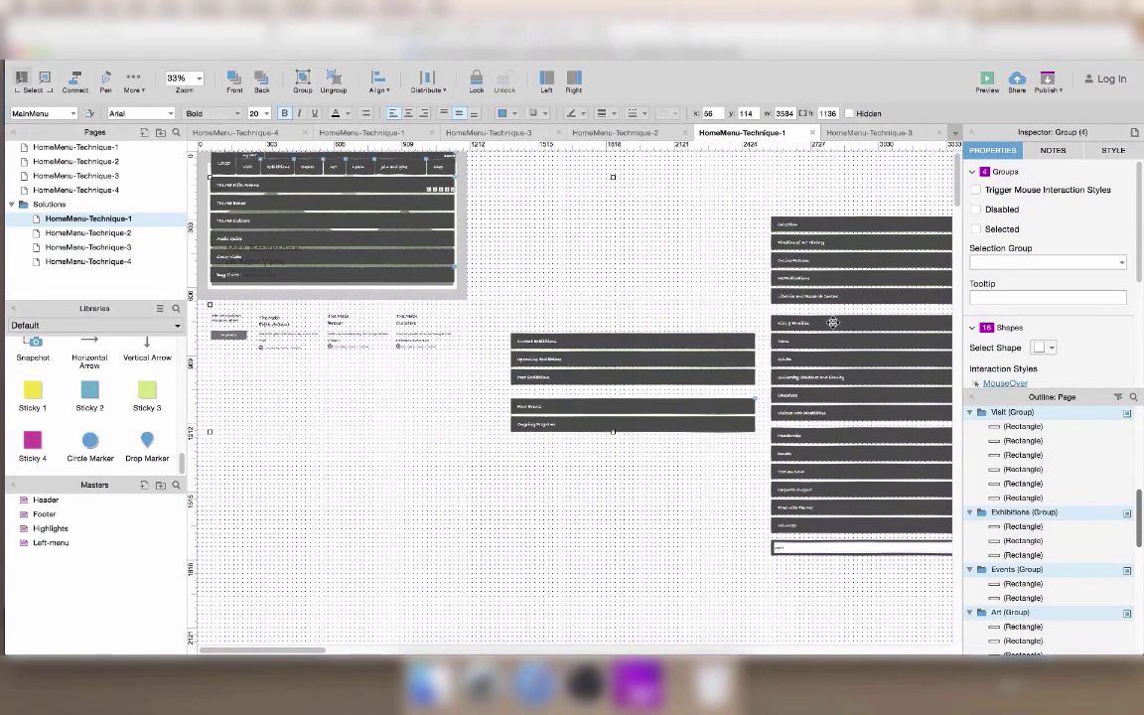
shift+click(827, 436)
shift+click(823, 547)
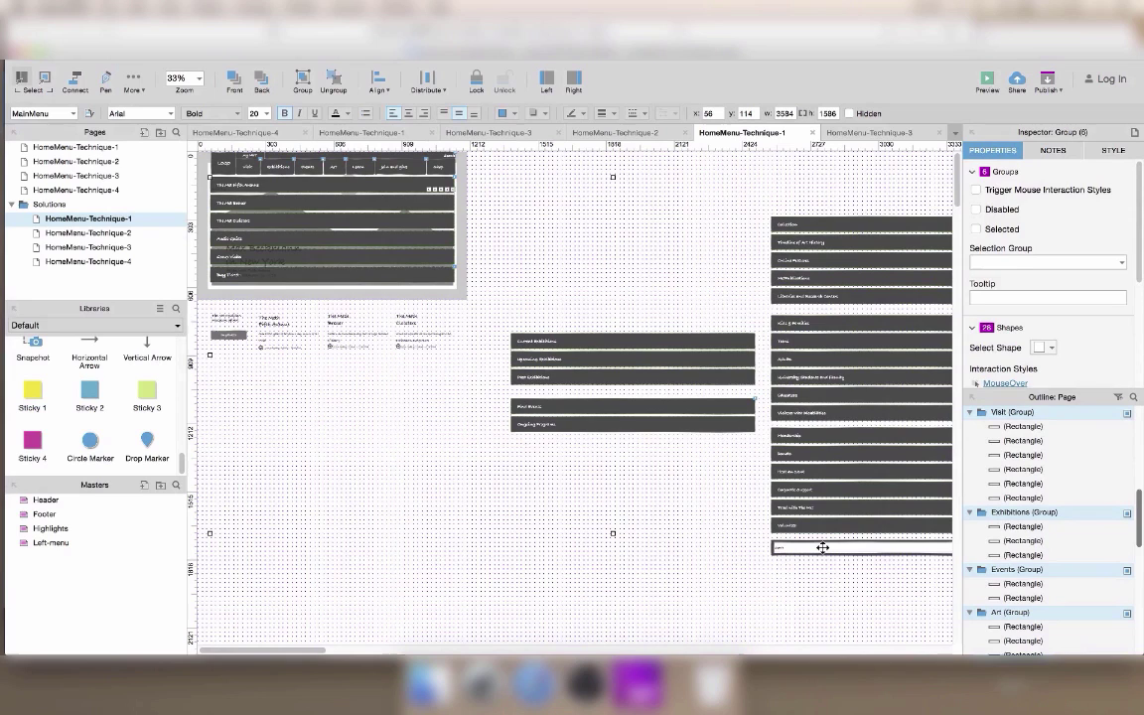
shift+click(463, 184)
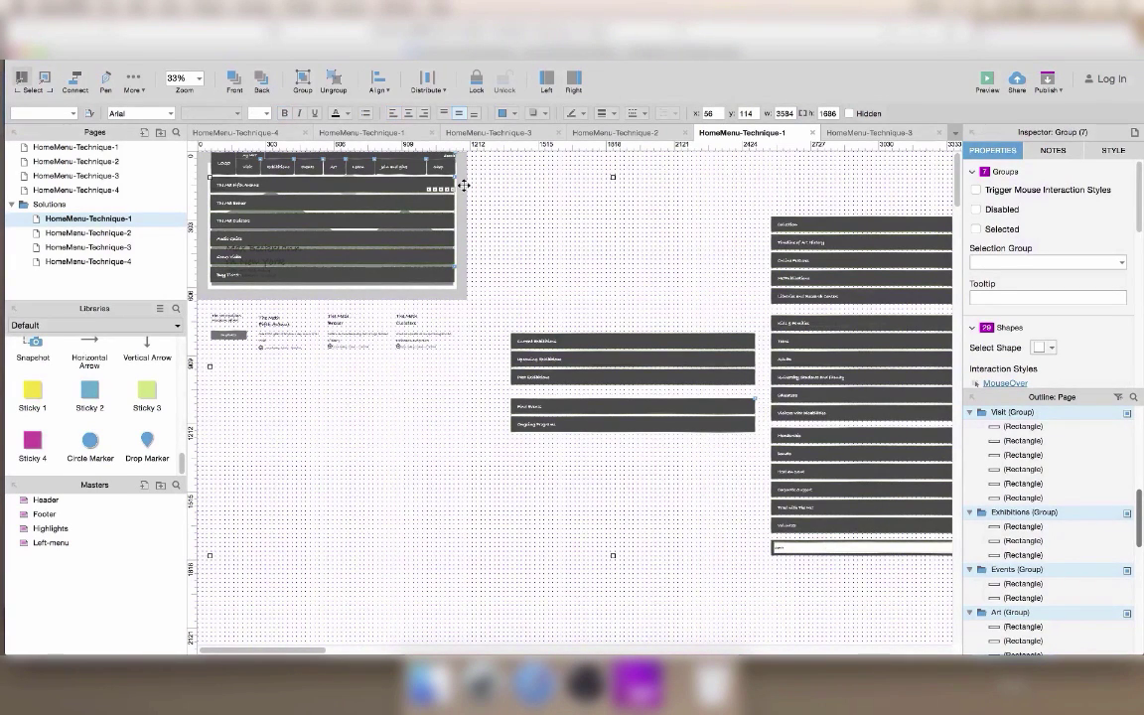
click(383, 82)
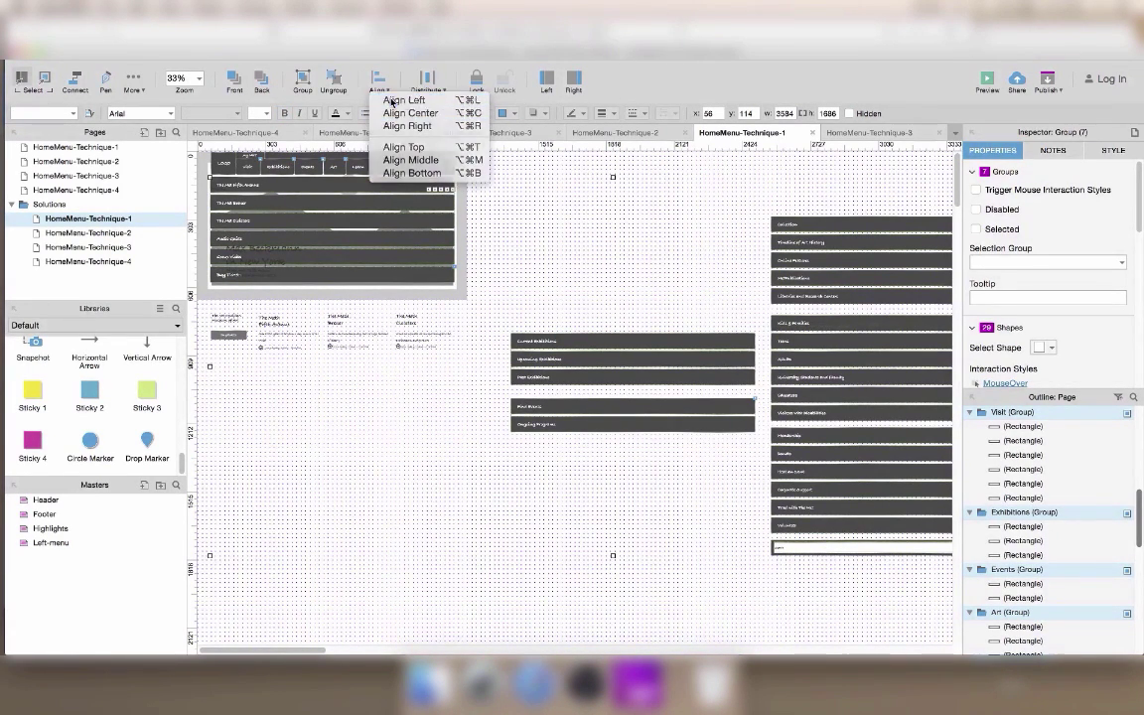
click(383, 80)
click(384, 79)
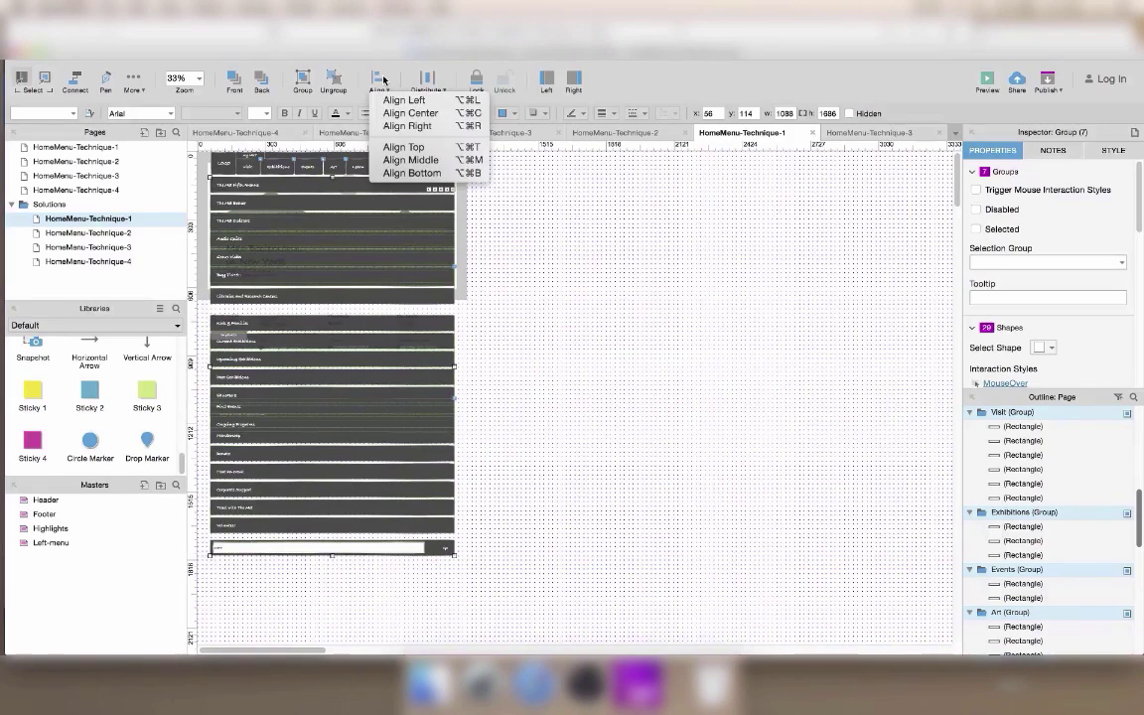
click(402, 147)
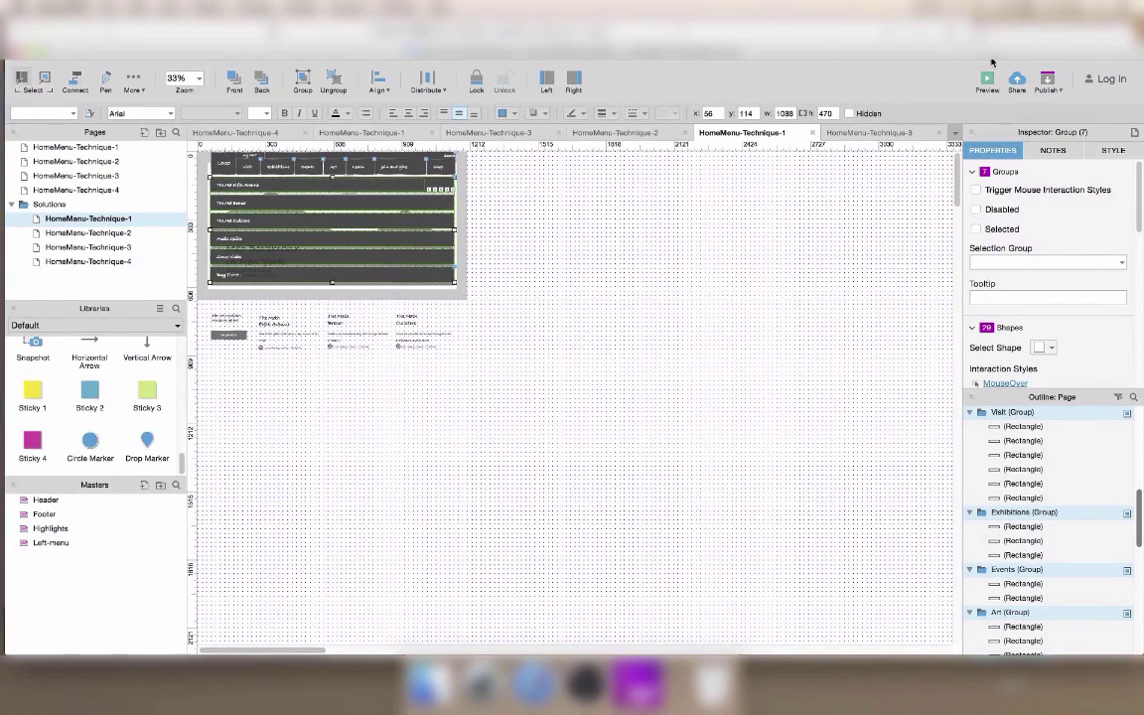
Set the stacked dropdown groups hidden and preview the homepage.
right_click(362, 185)
click(455, 248)
click(988, 79)
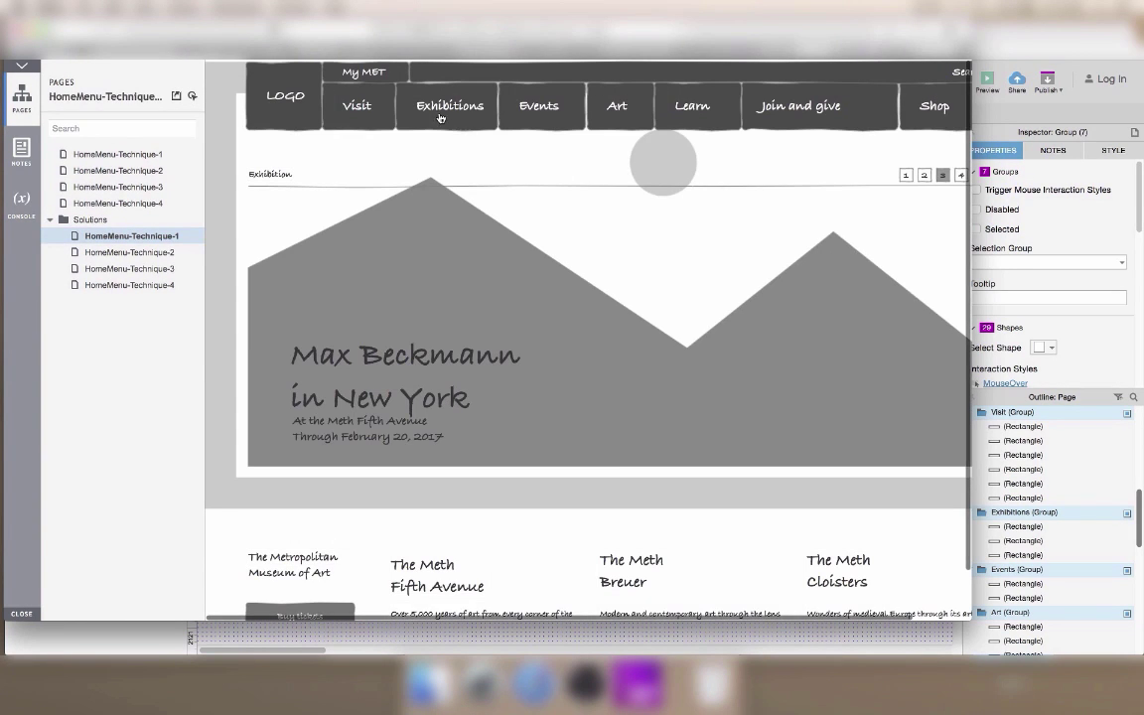
Try the Join and give item and toggle the search bar dropdown in the preview.
mouse_move(337, 109)
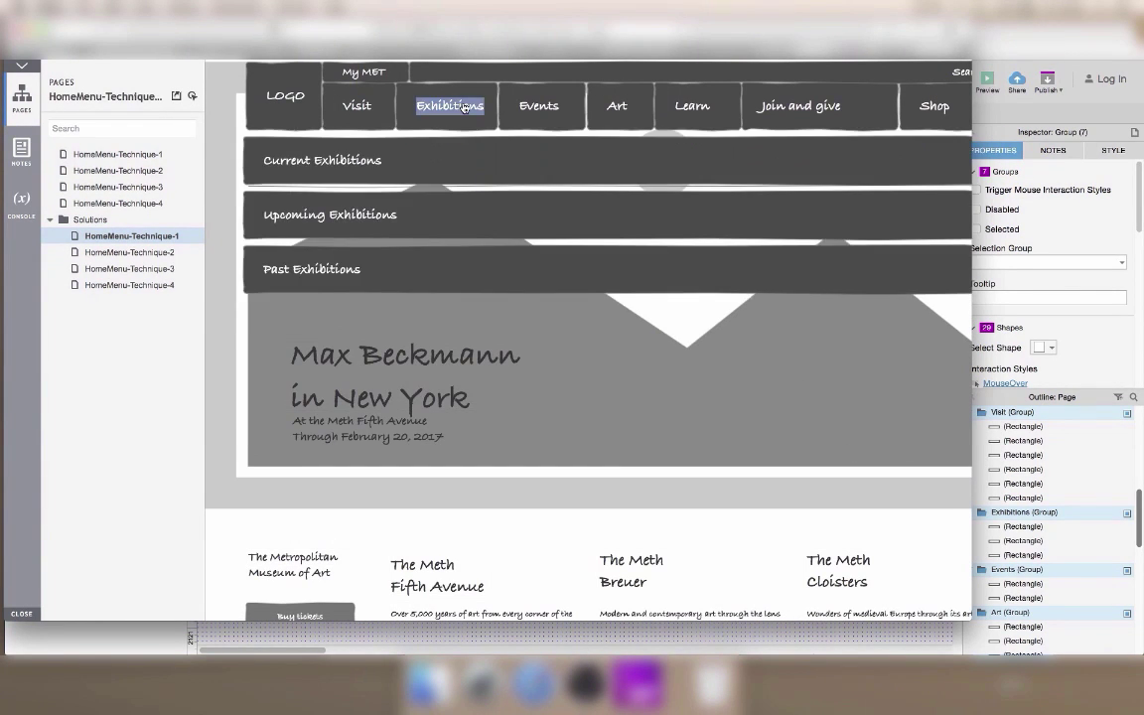
mouse_move(558, 106)
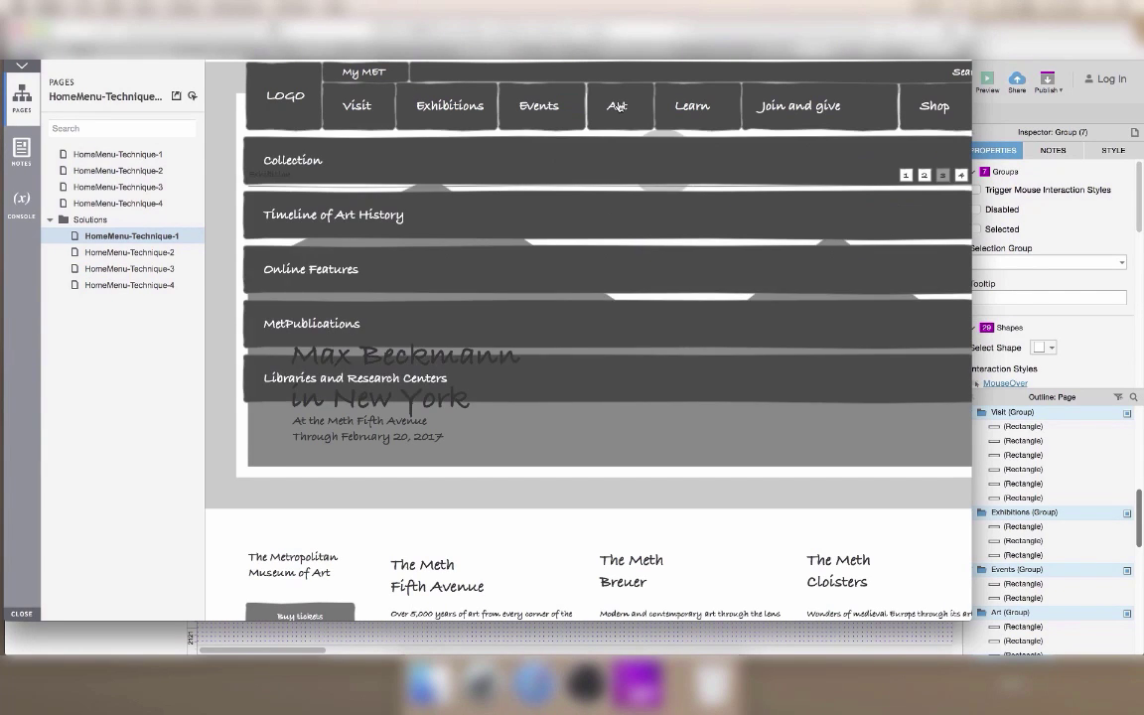
mouse_move(710, 105)
double_click(814, 111)
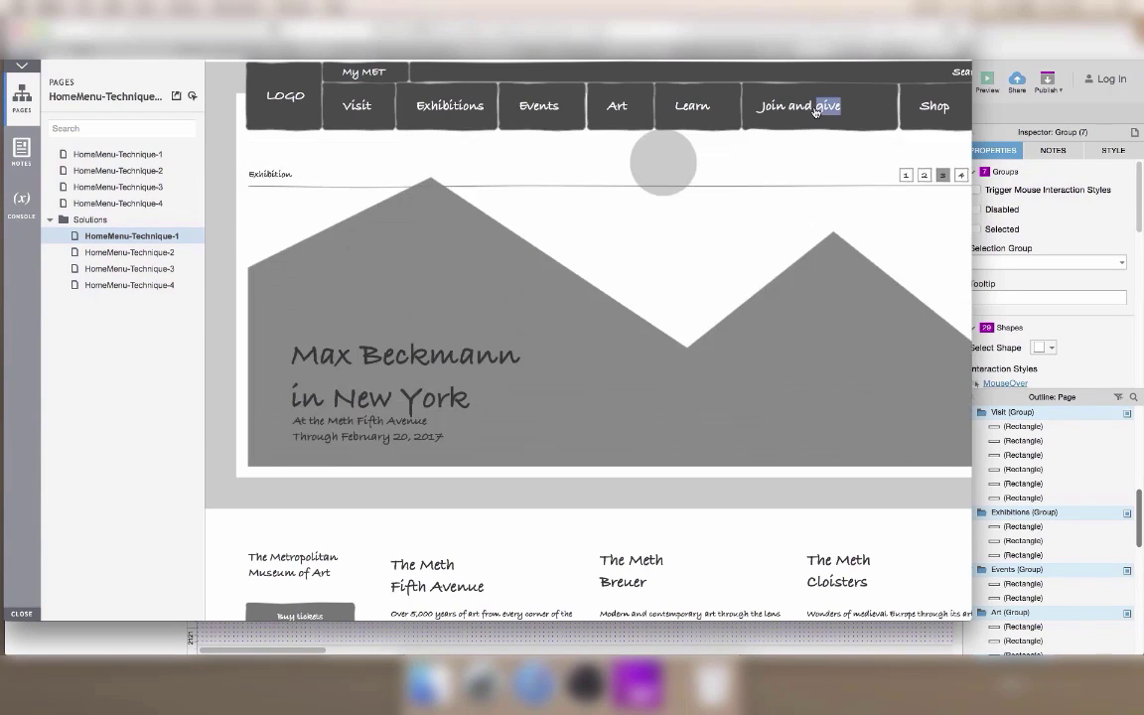
click(928, 74)
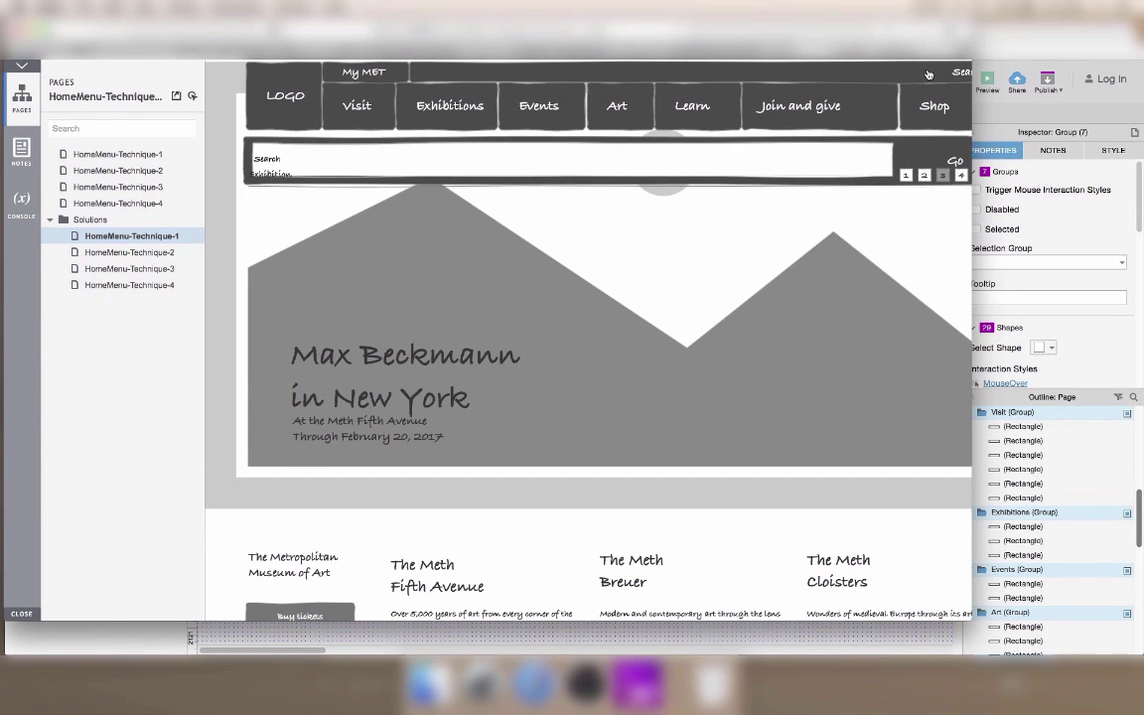
click(928, 74)
click(922, 70)
drag(254, 173, 282, 173)
Toggle the Art dropdown several times, then open the Visit dropdown.
click(616, 106)
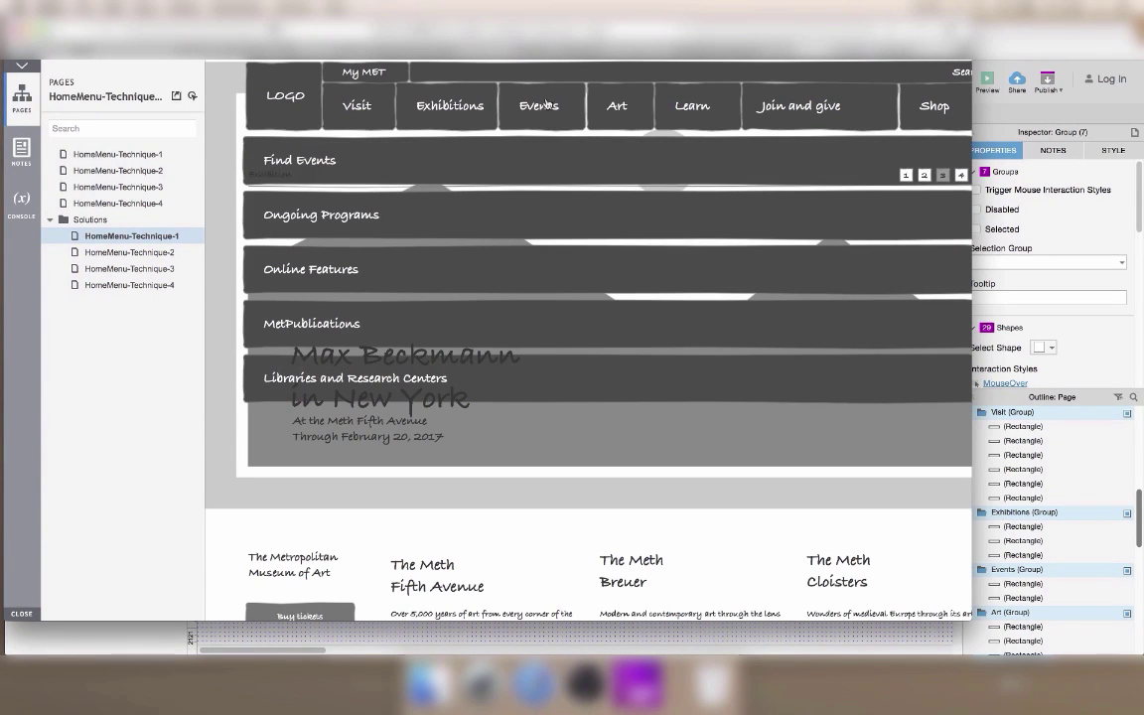
mouse_move(452, 109)
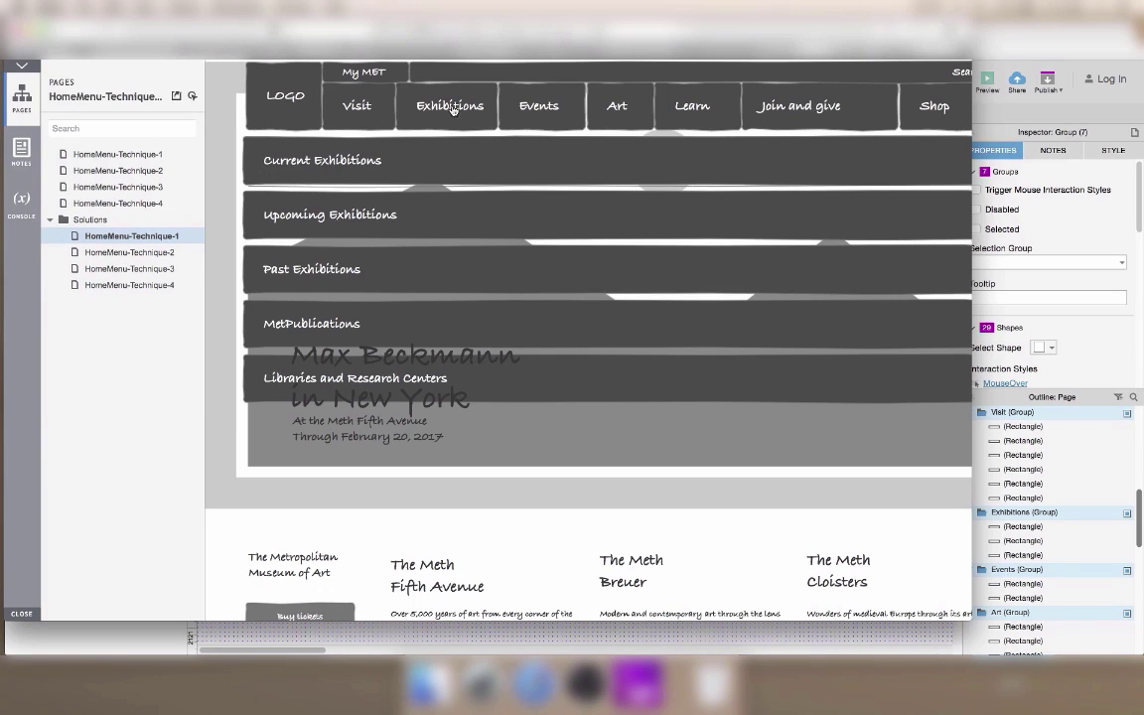
click(616, 106)
double_click(618, 107)
click(359, 106)
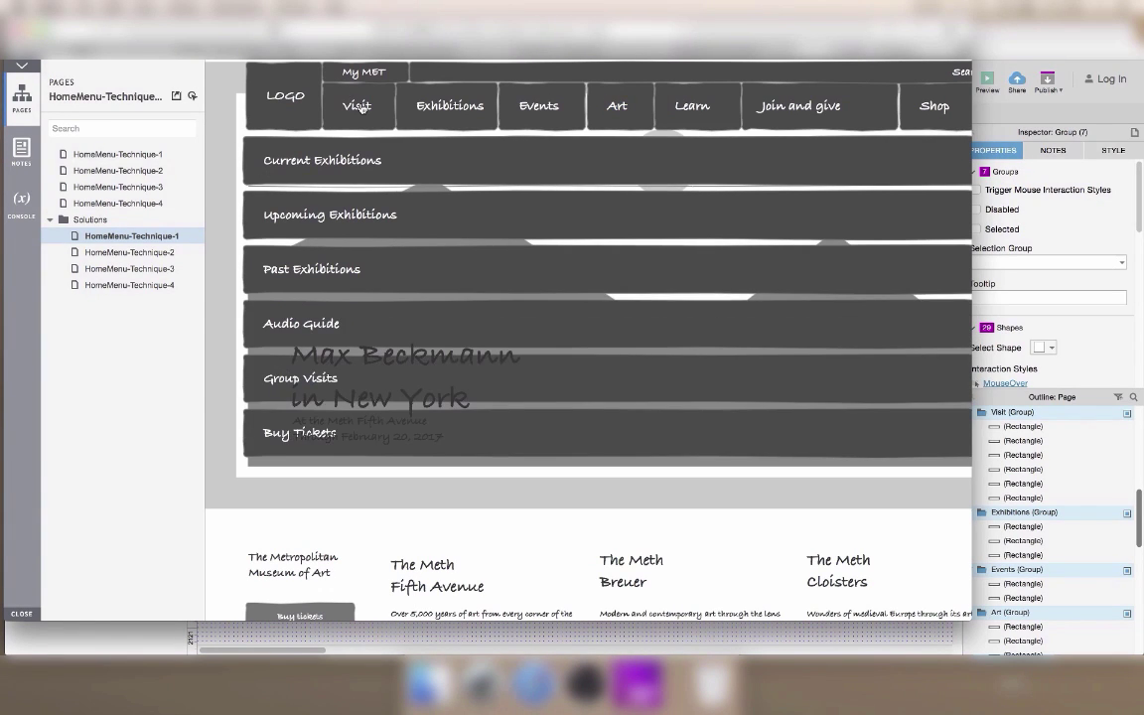
Back in the editor, make Visit's toggle action bring its group to front.
key(super+Tab)
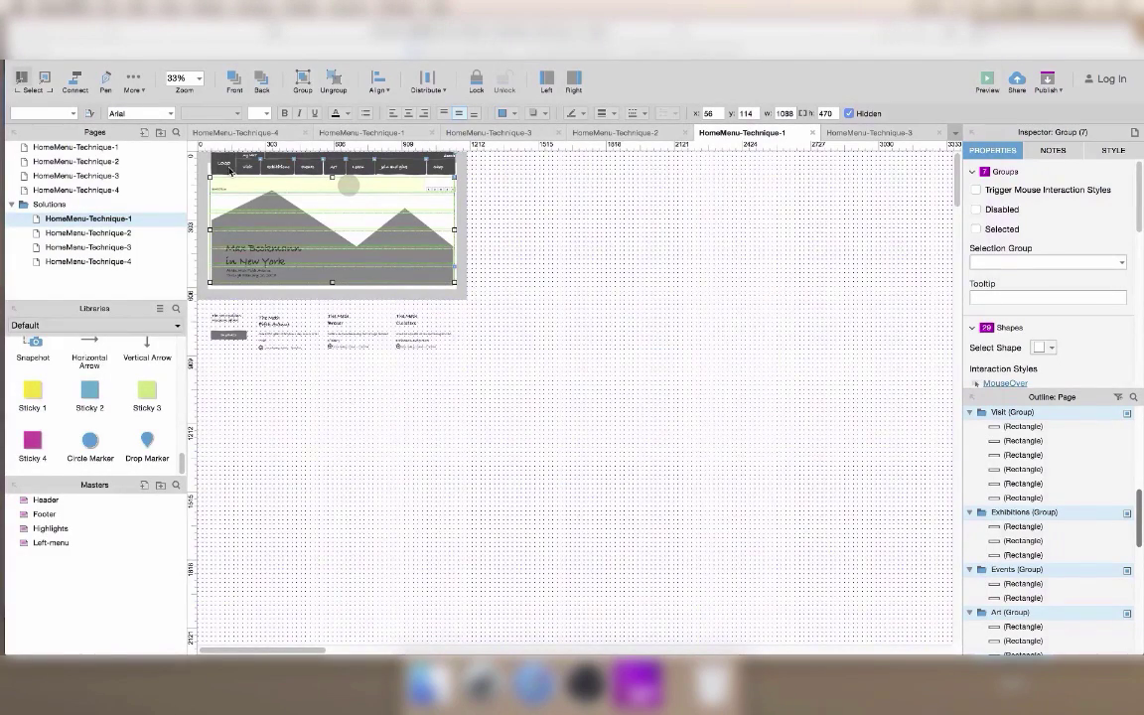
click(253, 169)
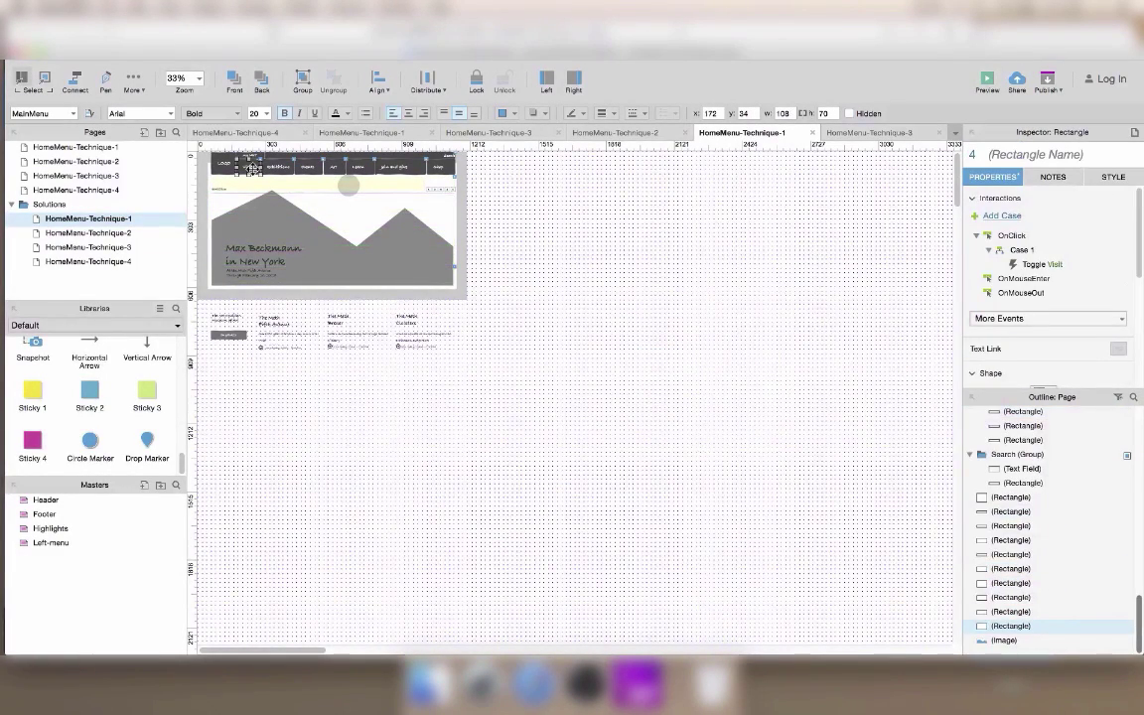
double_click(1036, 265)
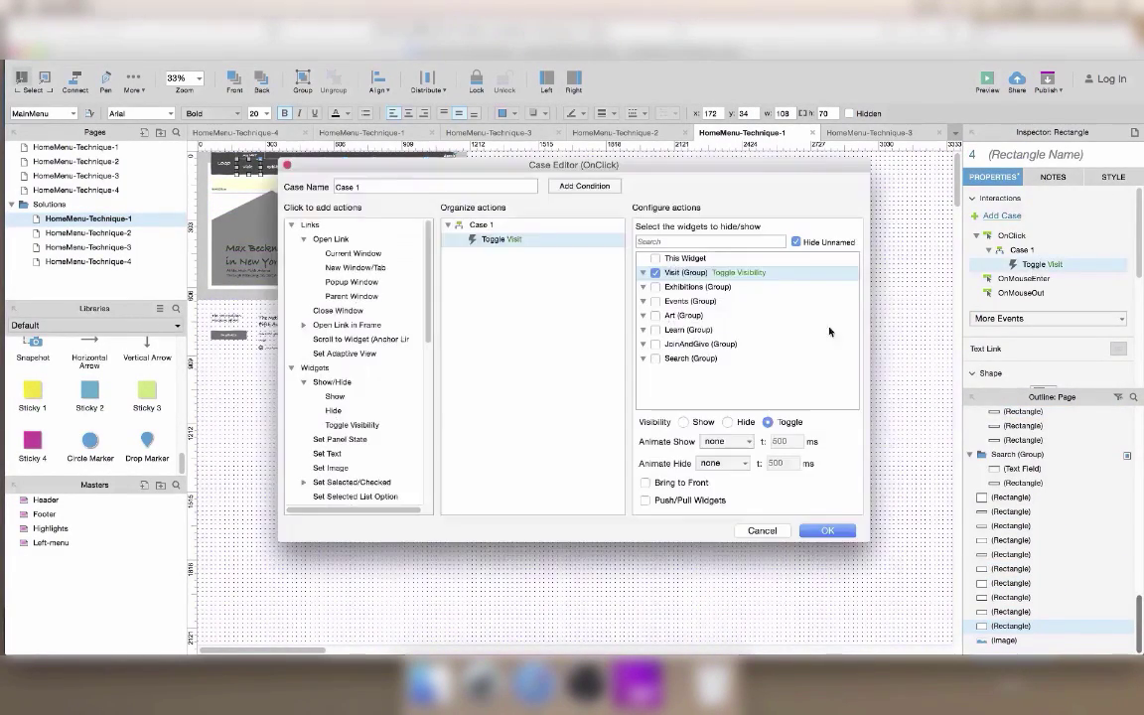
click(658, 484)
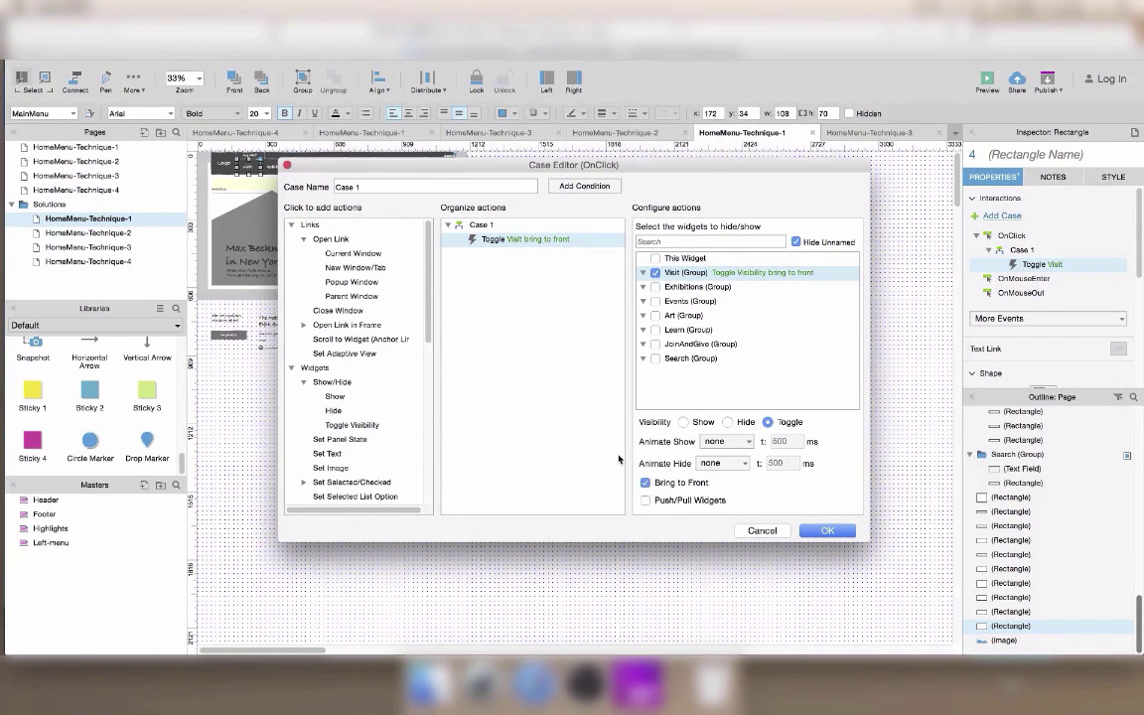
Add a Hide action to Visit for the Exhibitions, Events, Art, Learn, JoinAndGive and Search groups.
click(334, 410)
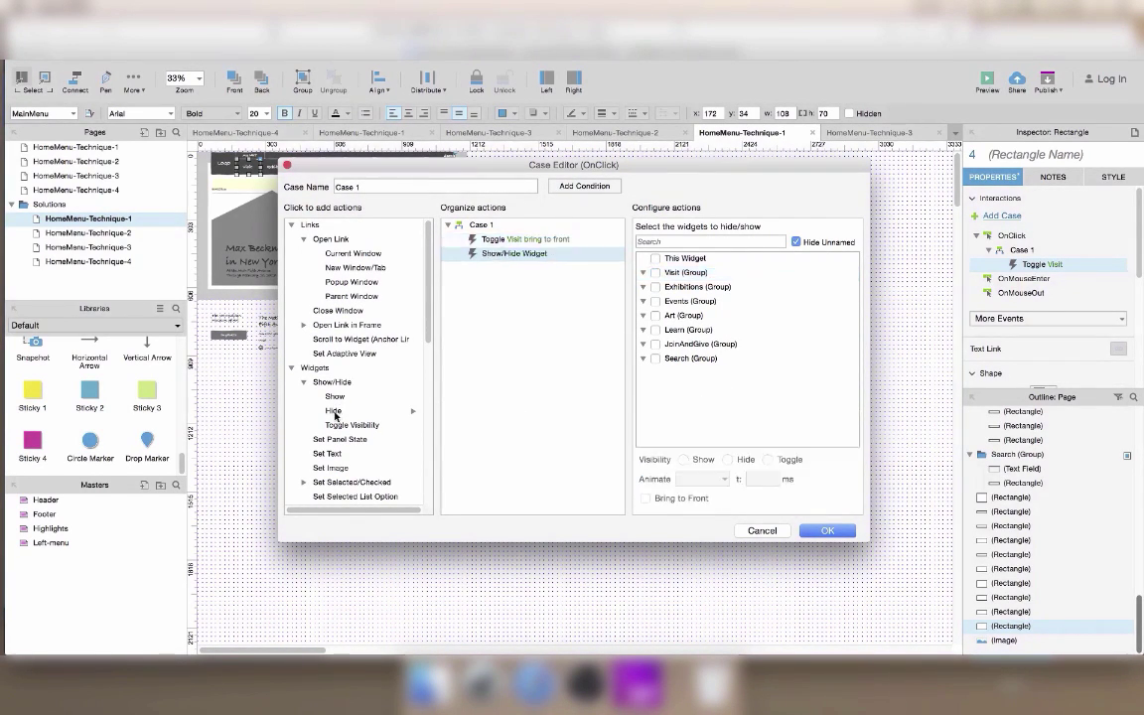
click(655, 286)
click(655, 301)
click(655, 315)
click(655, 329)
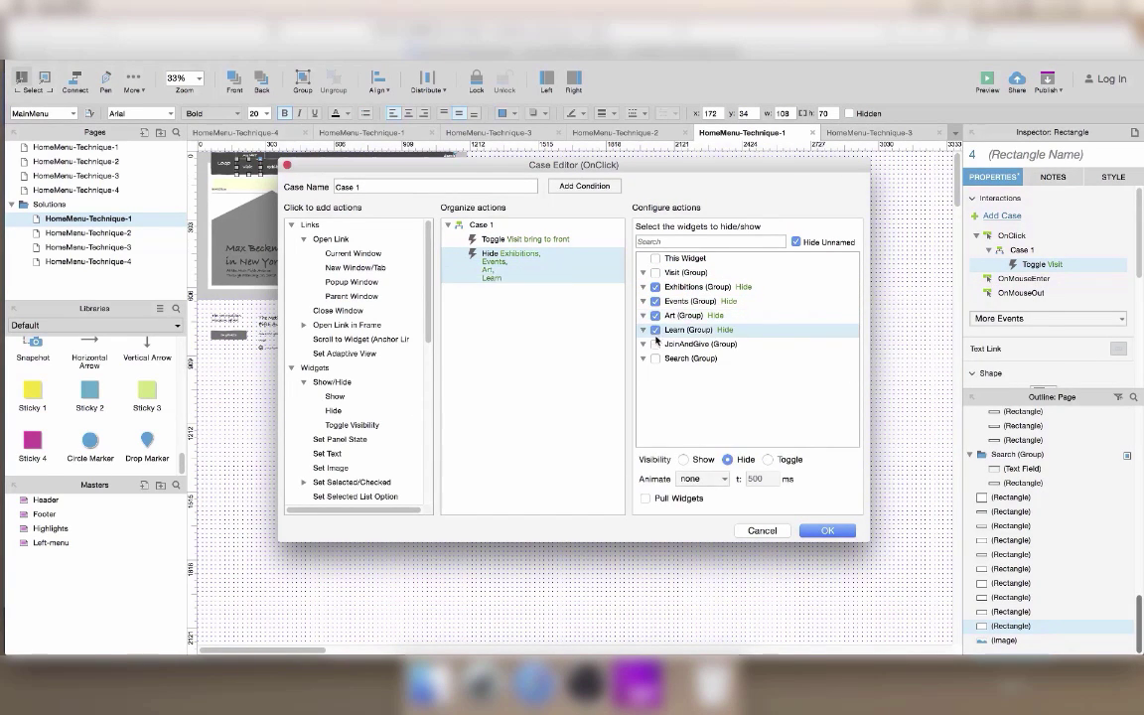
click(655, 344)
click(655, 359)
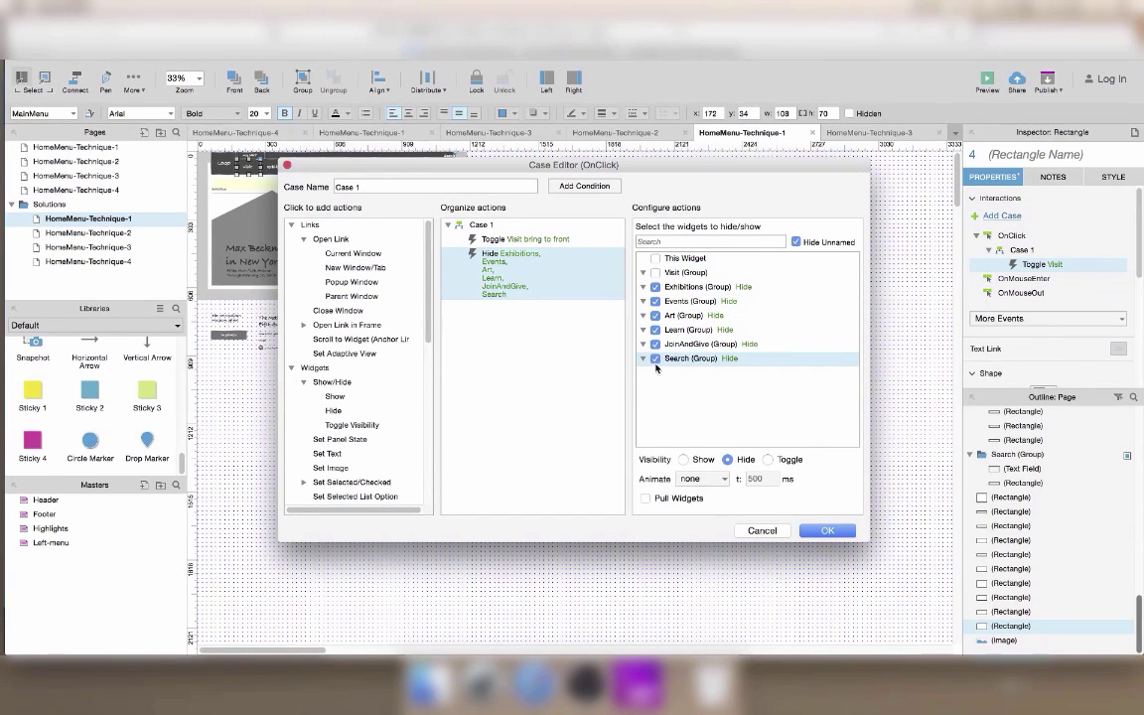
click(820, 531)
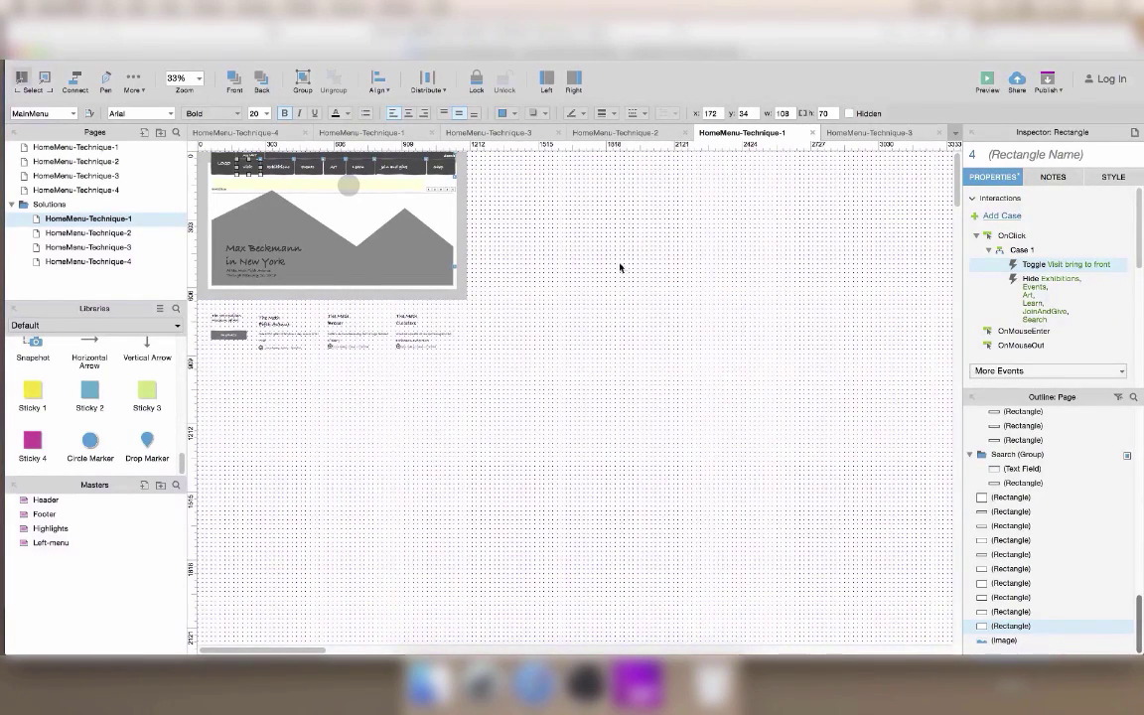
Make Exhibitions' click also hide the Visit, Events, Art, Learn, JoinAndGive and Search groups.
click(282, 167)
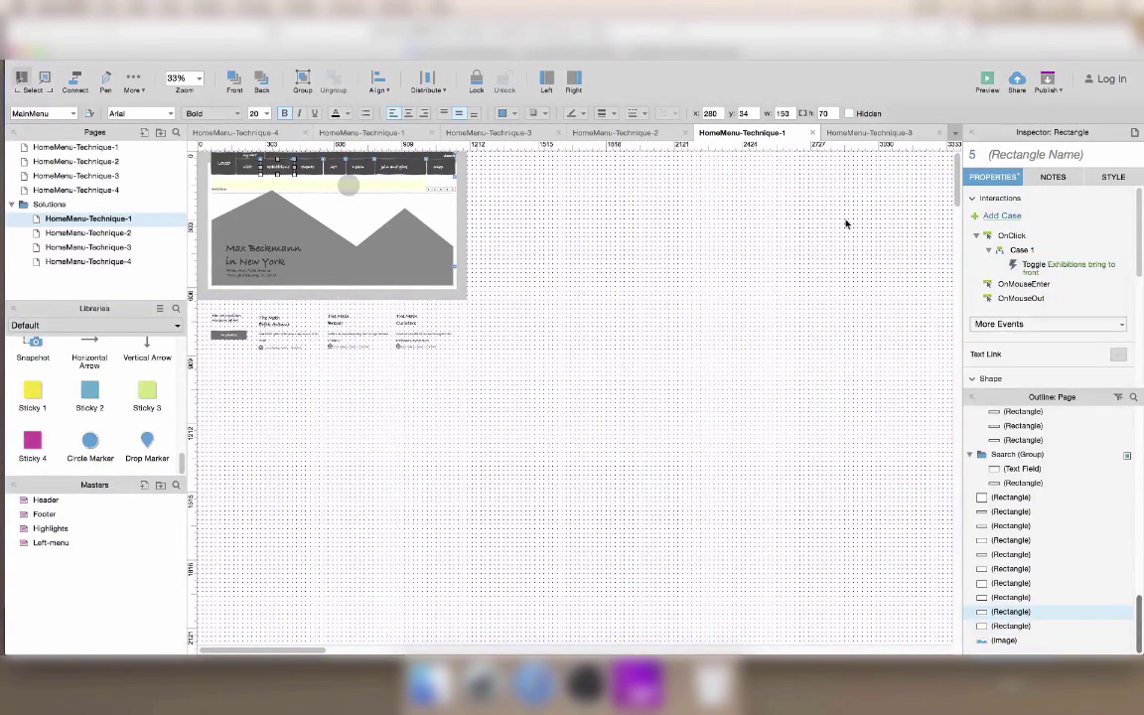
double_click(1035, 267)
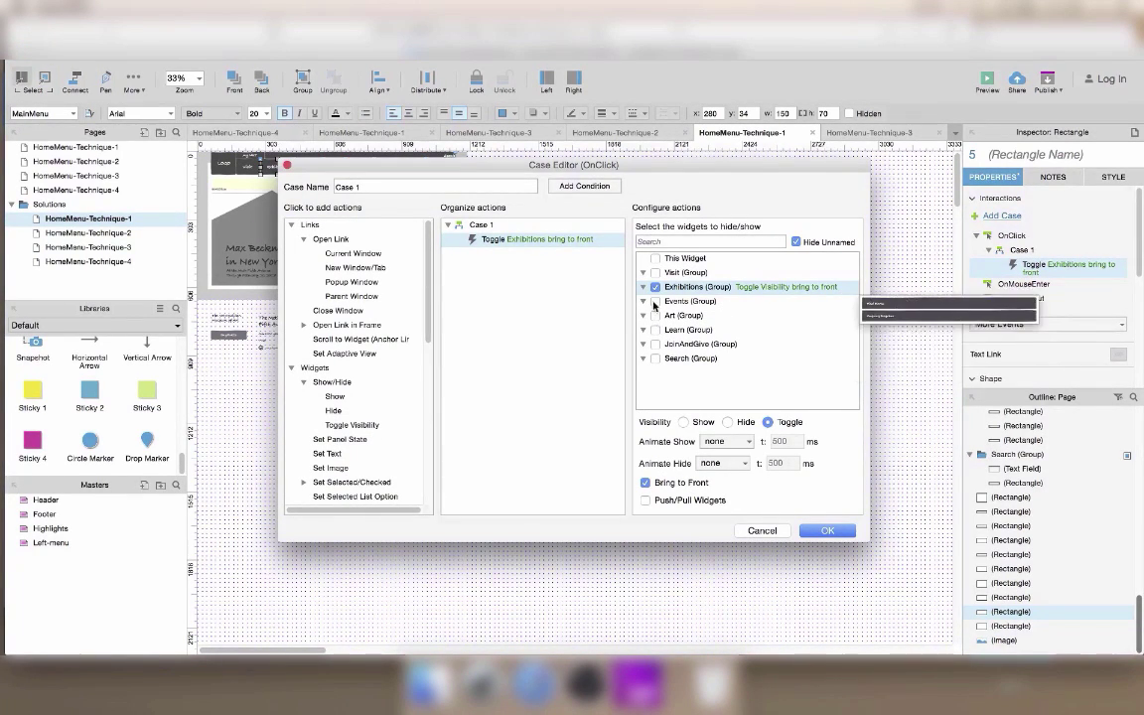
click(334, 412)
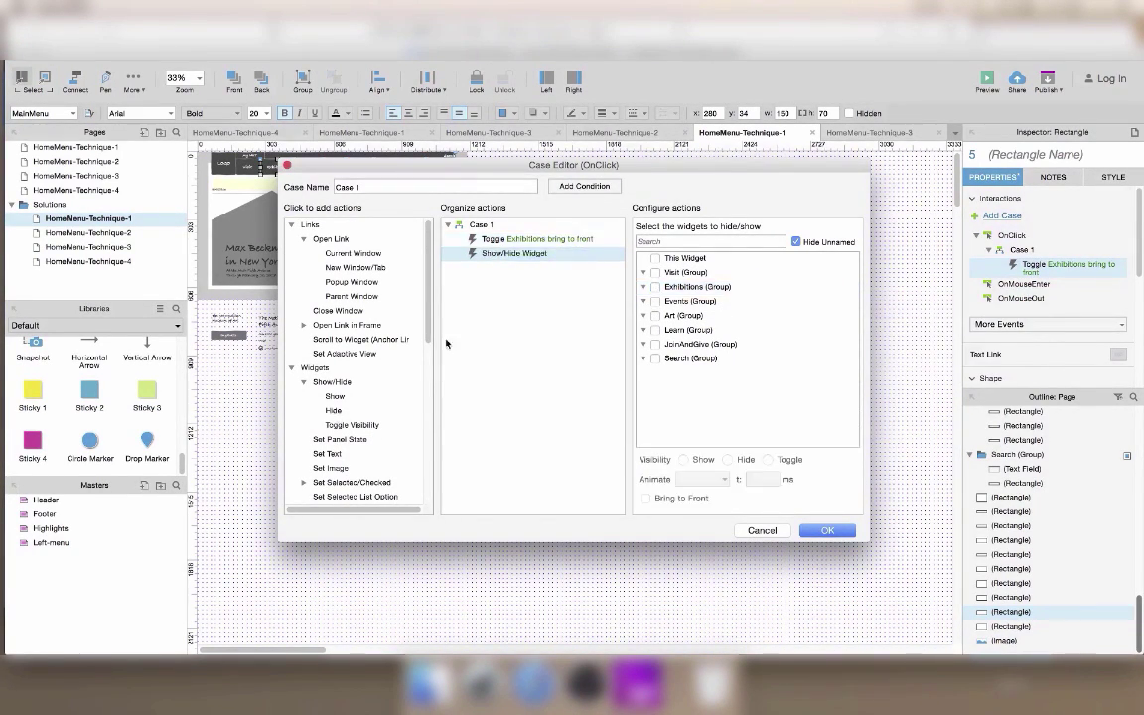
click(655, 272)
click(655, 300)
click(655, 314)
click(655, 329)
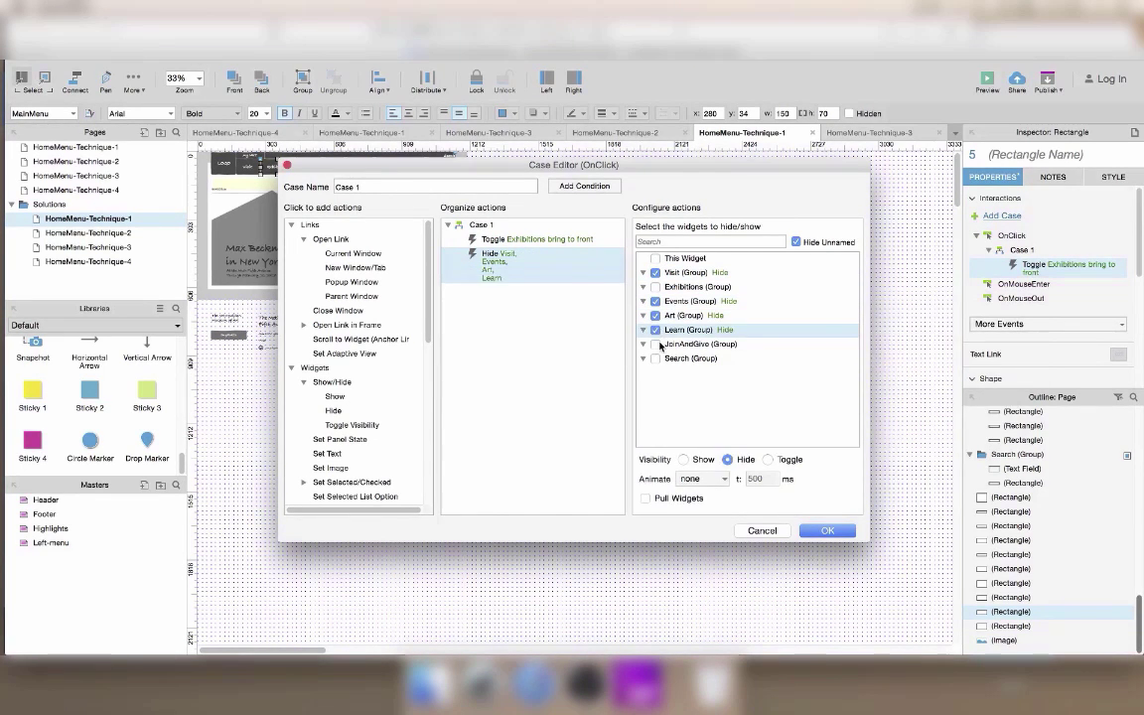
click(655, 343)
click(655, 359)
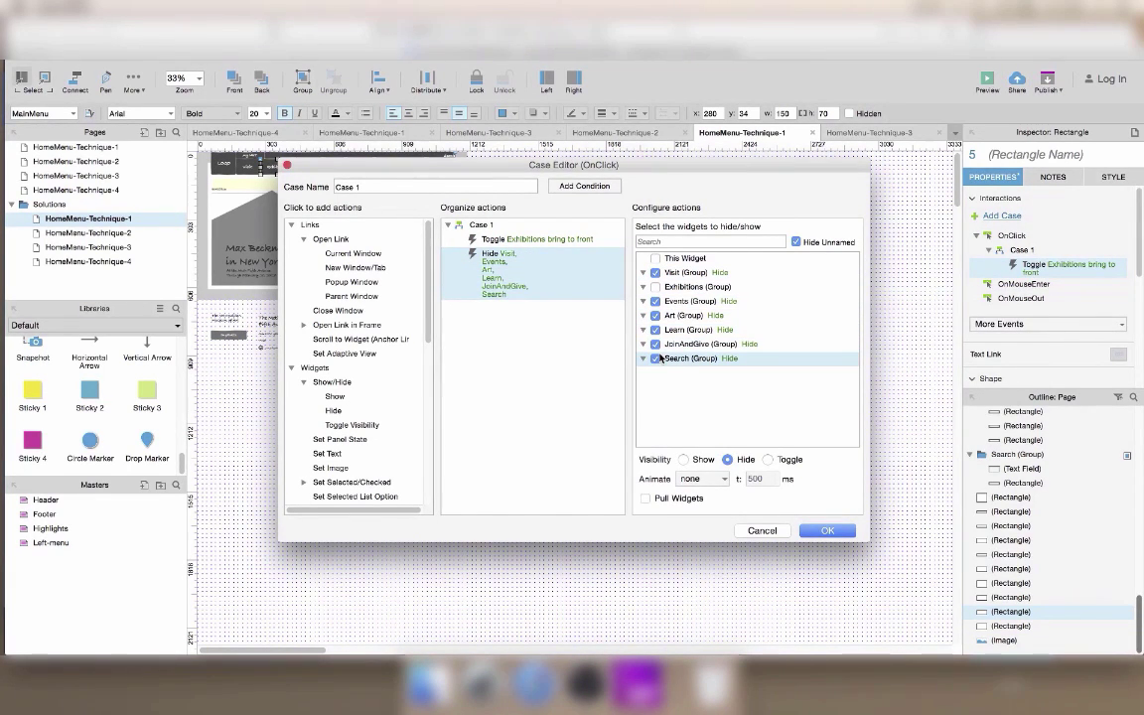
click(823, 531)
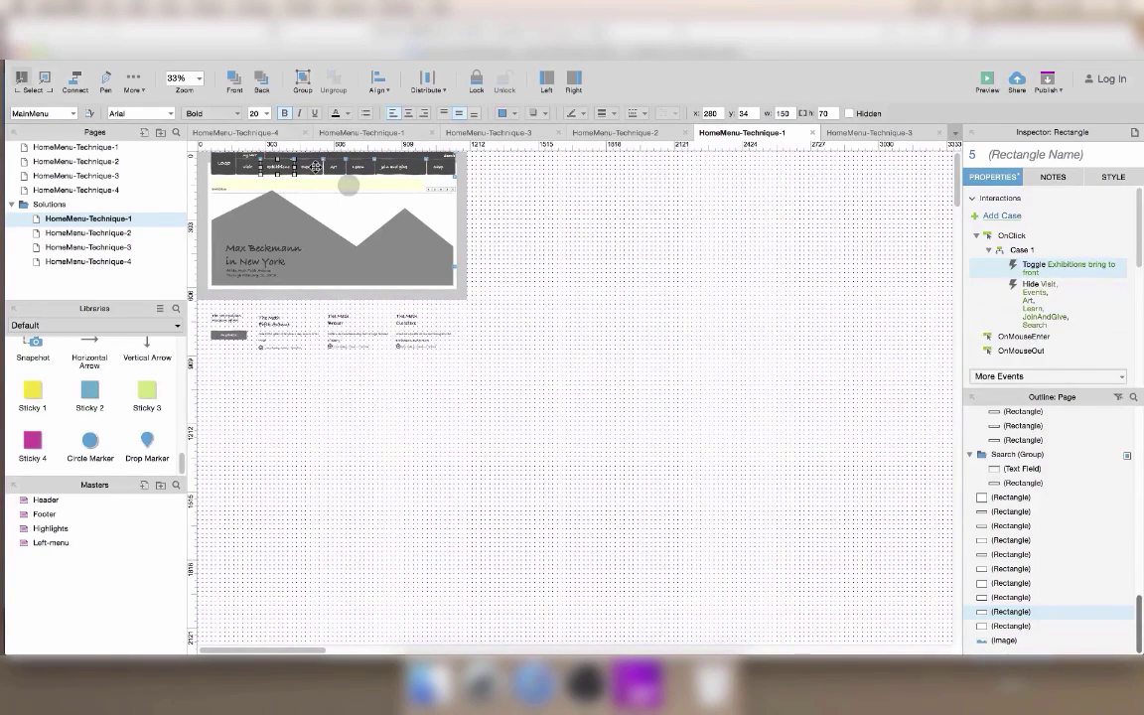
Make Events' click bring its group to front and hide the other six groups.
click(315, 169)
double_click(1046, 264)
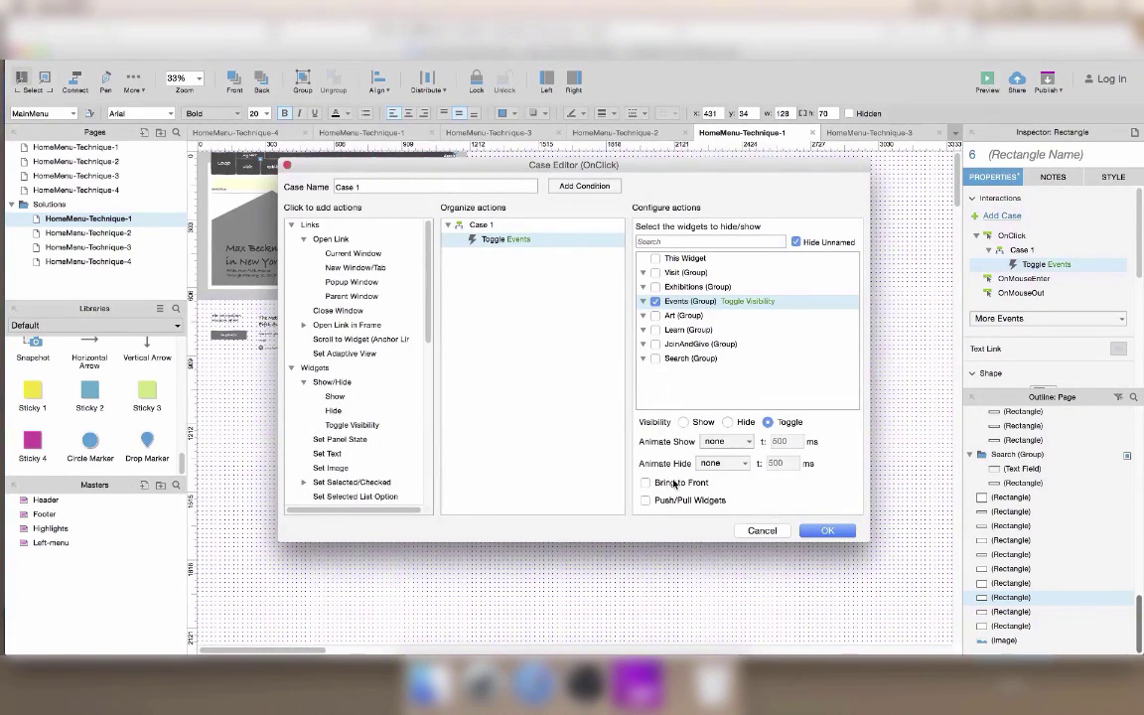
click(674, 484)
click(332, 410)
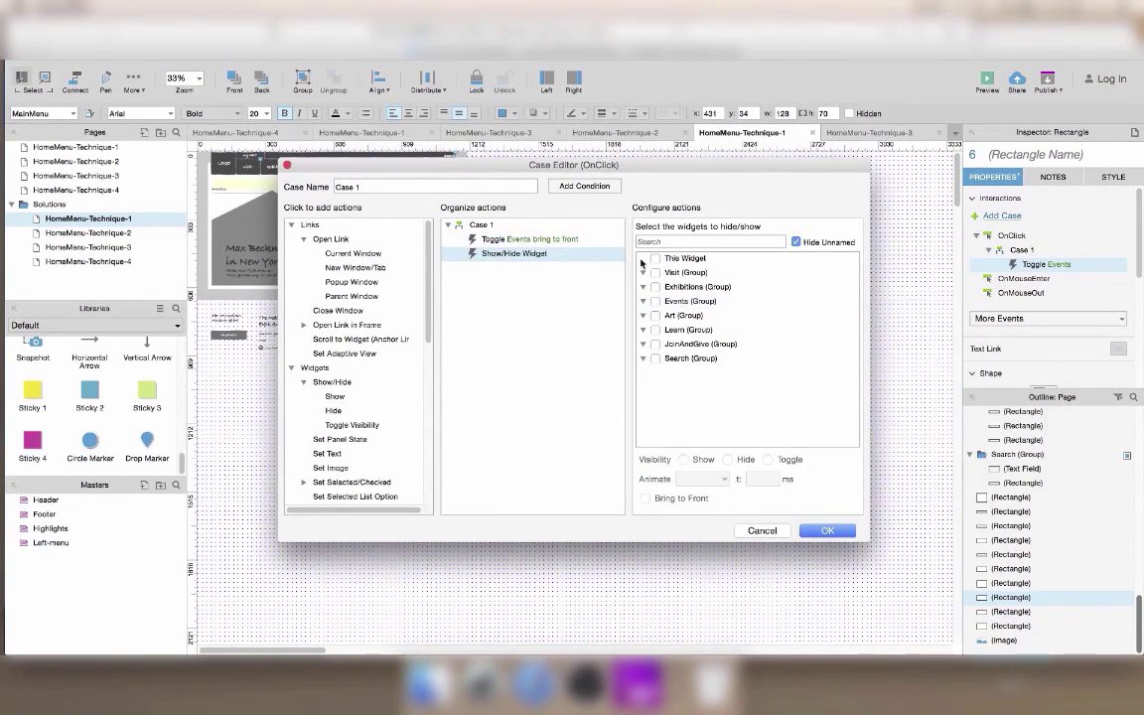
click(655, 272)
click(655, 286)
click(655, 315)
click(655, 330)
click(655, 343)
click(655, 359)
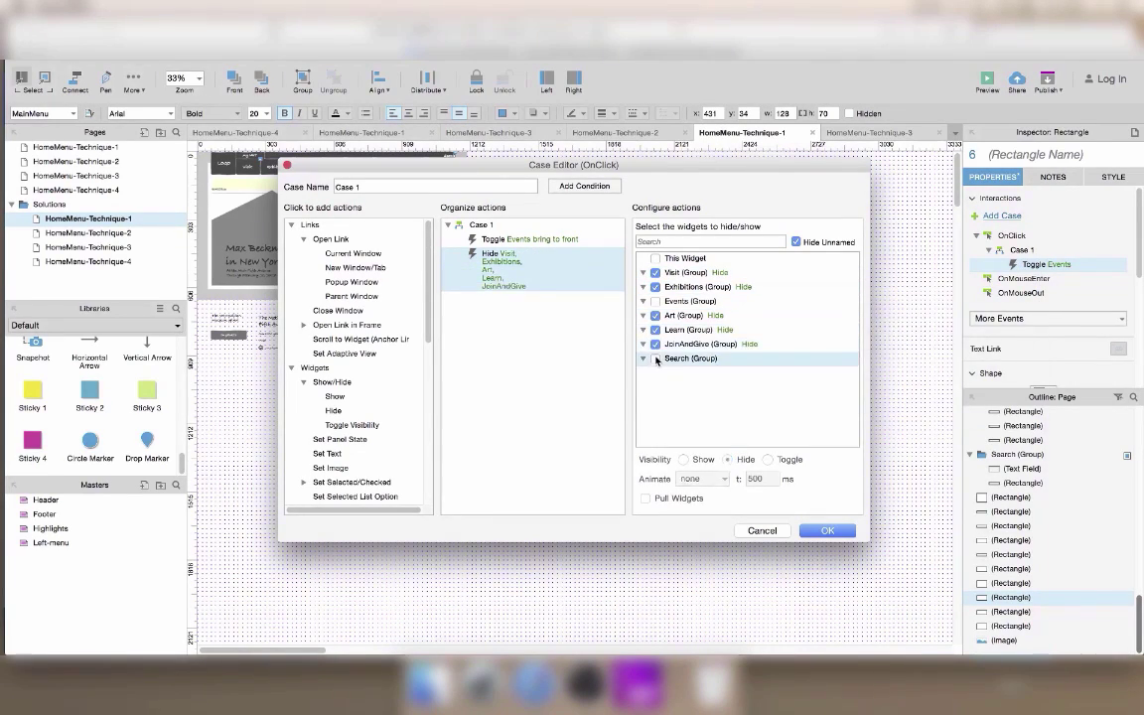
click(826, 531)
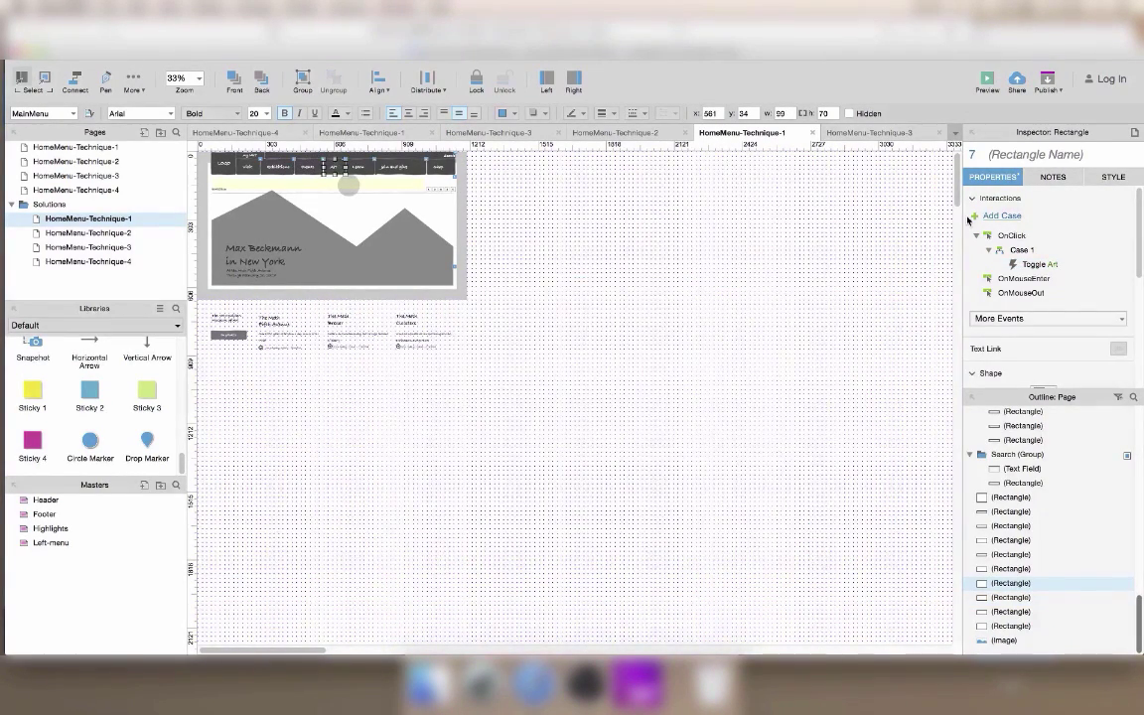
Make Art's click hide the Visit, Exhibitions, Events, JoinAndGive, Search and Learn groups.
double_click(1033, 264)
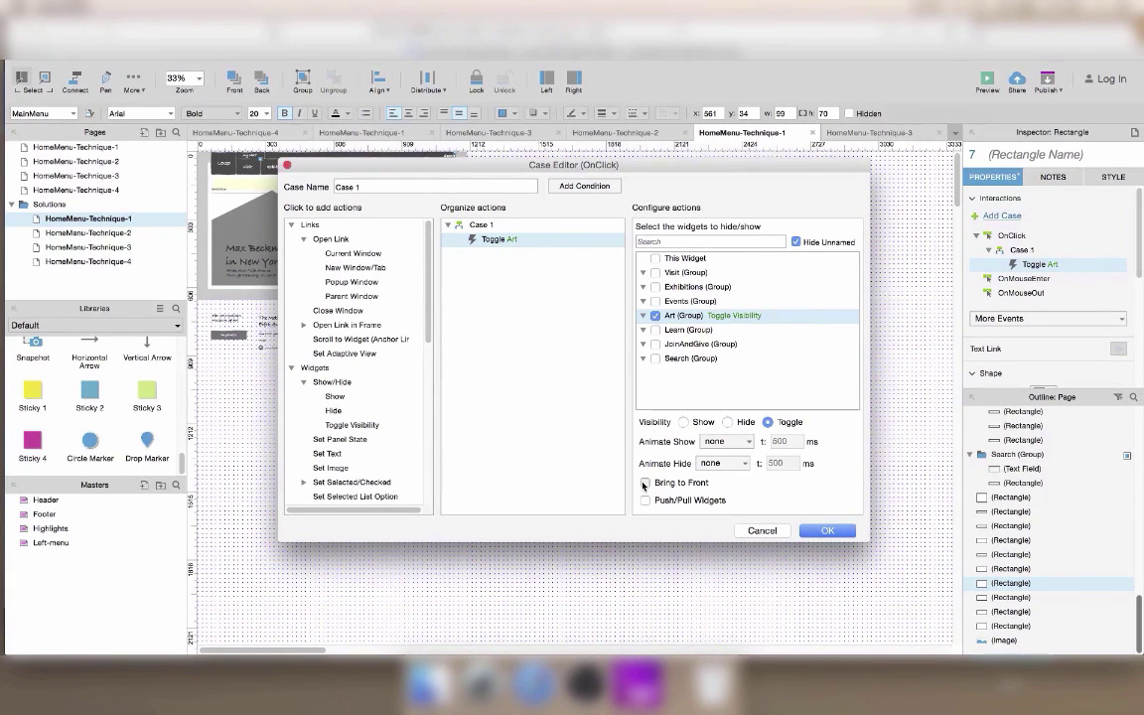
click(333, 410)
click(655, 272)
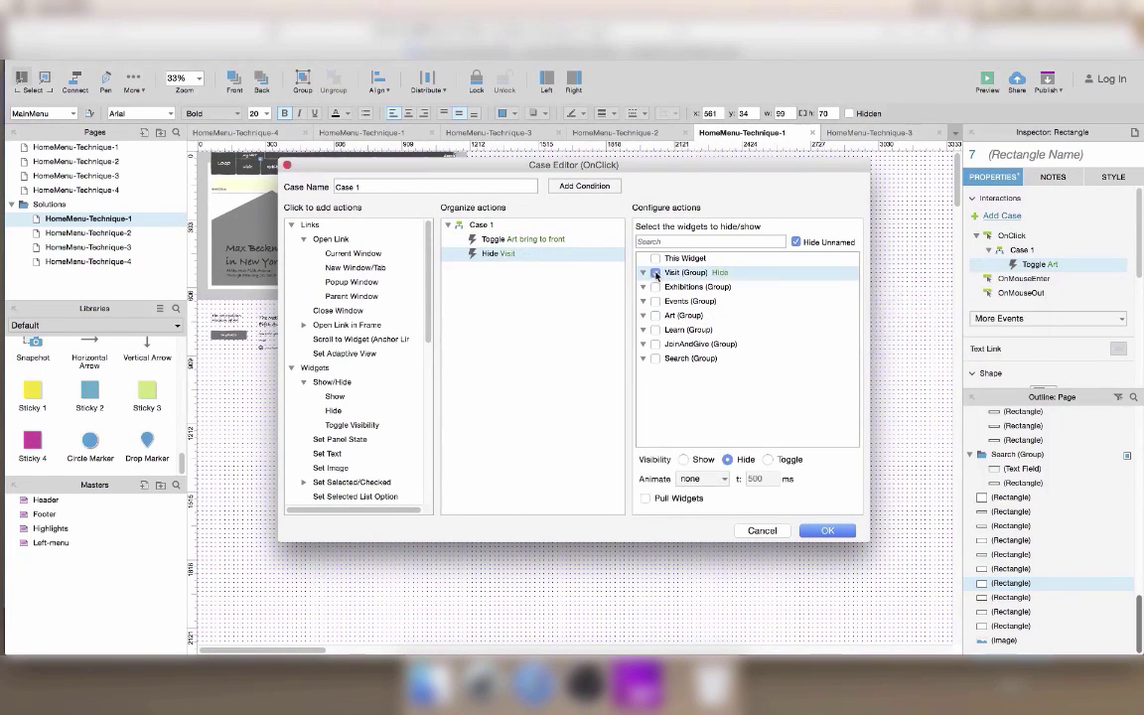
click(655, 286)
click(655, 301)
click(656, 343)
click(655, 359)
click(656, 329)
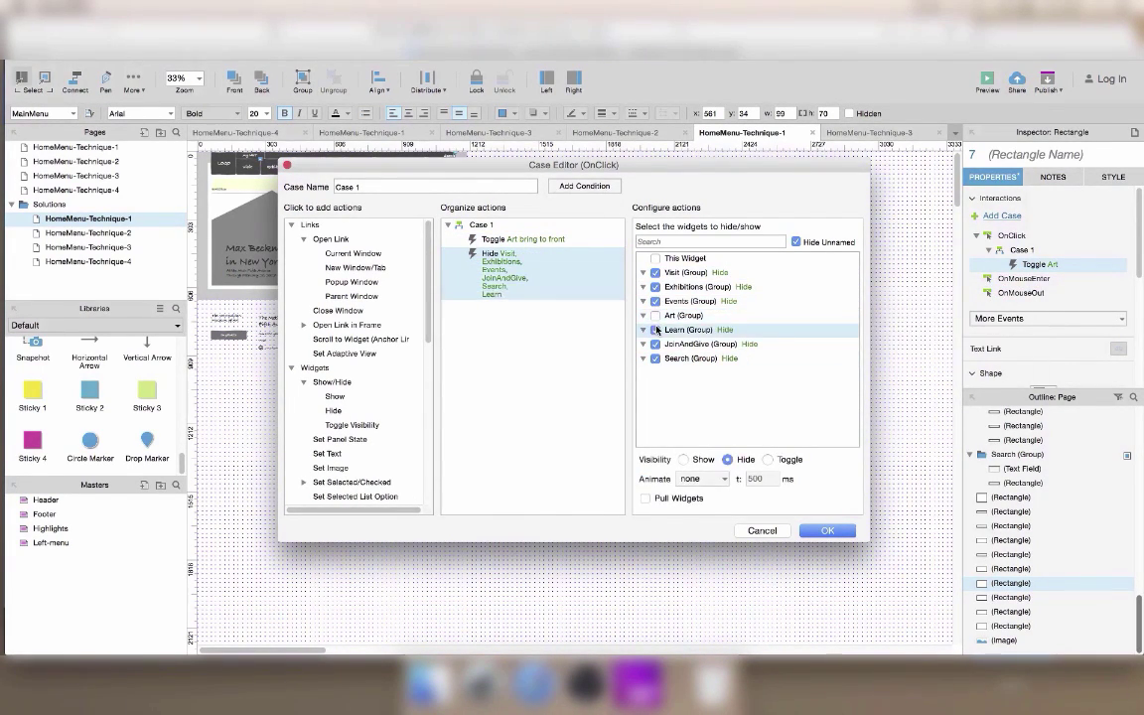
click(827, 530)
Make Learn's click bring its group to front and hide Visit, Exhibitions, Art and Events.
click(310, 171)
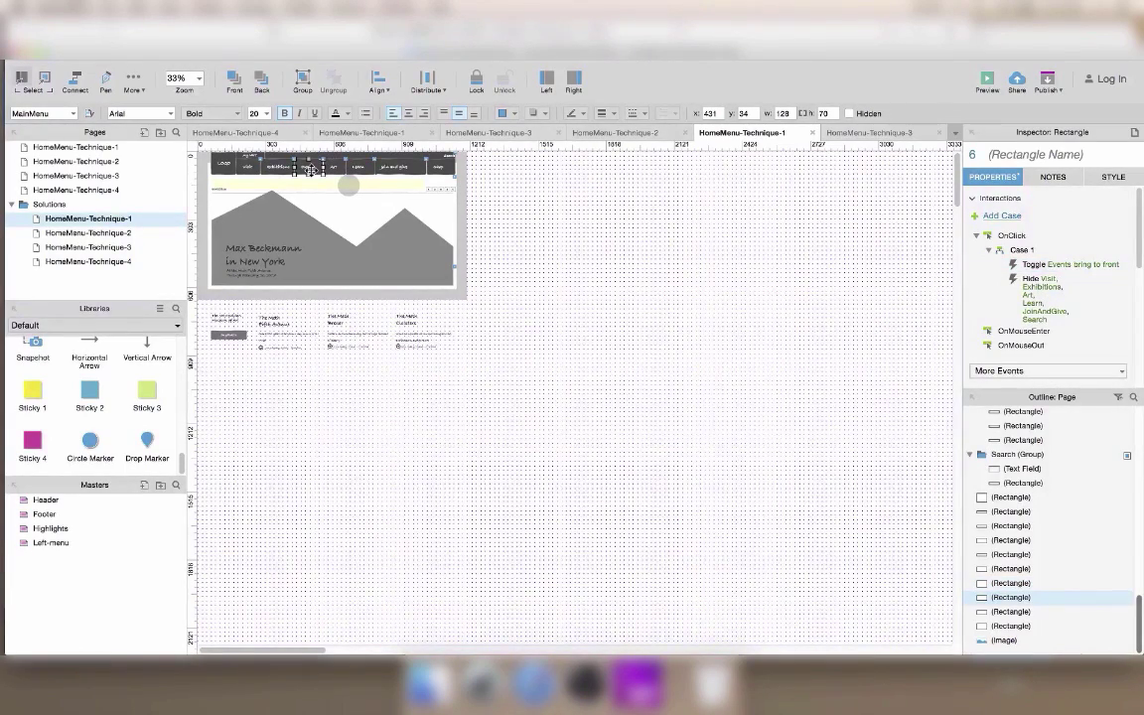
click(332, 159)
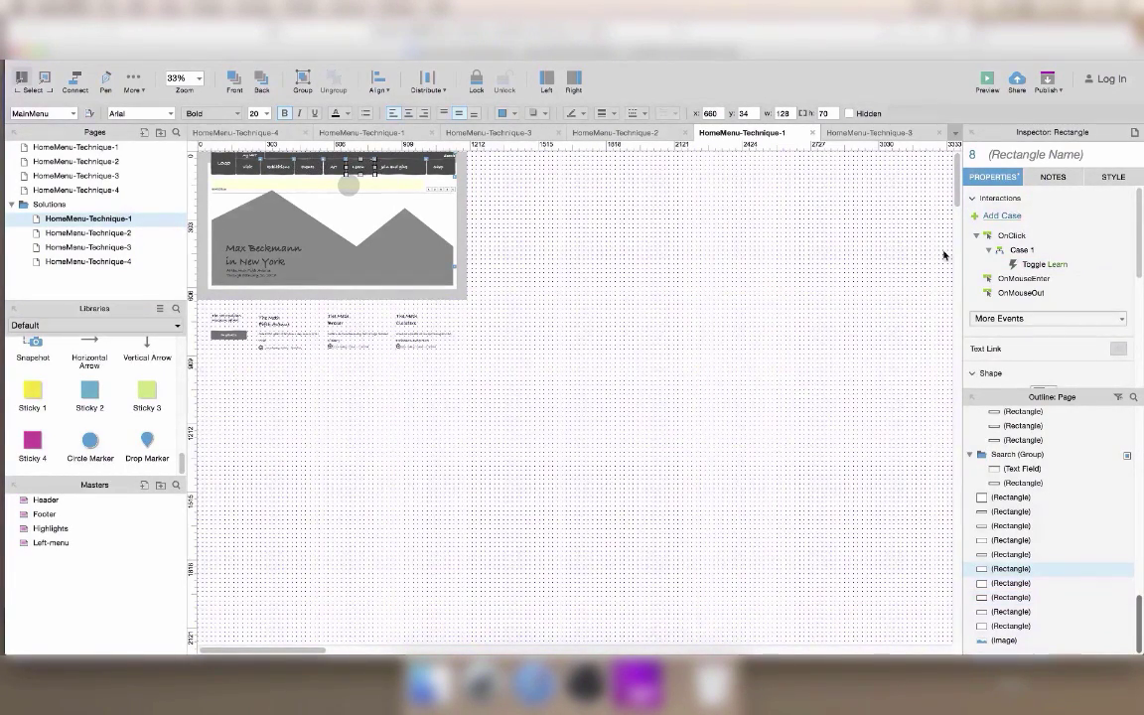
double_click(1043, 264)
click(647, 482)
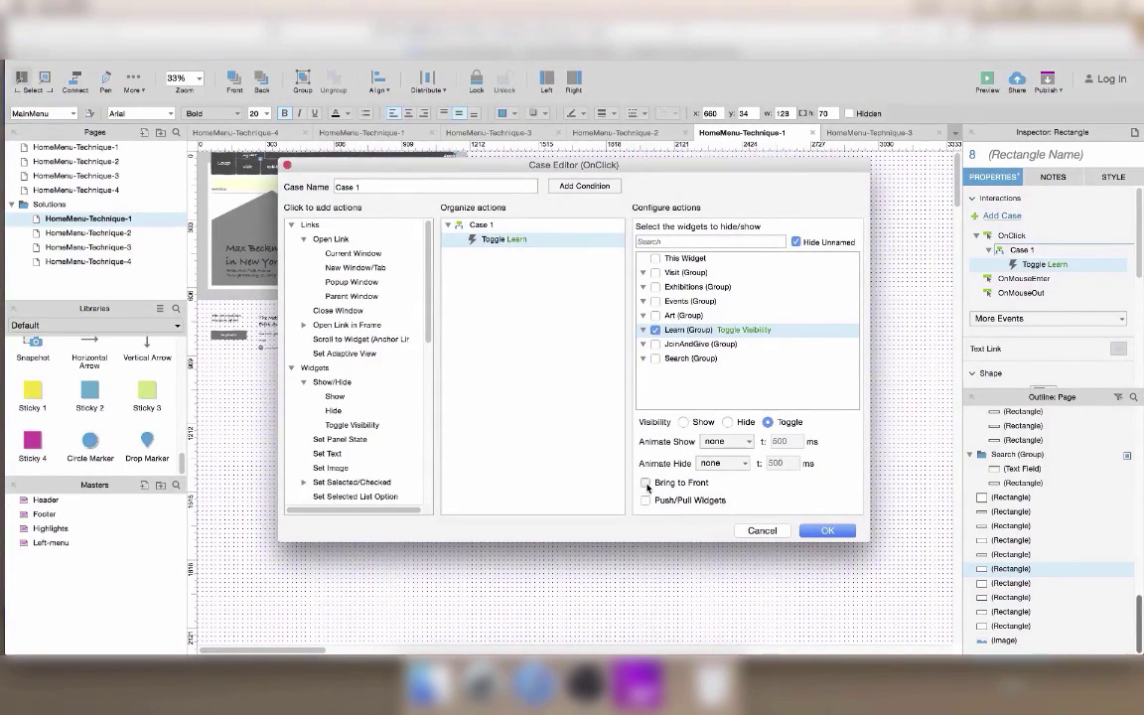
click(335, 396)
click(655, 272)
click(655, 286)
click(655, 315)
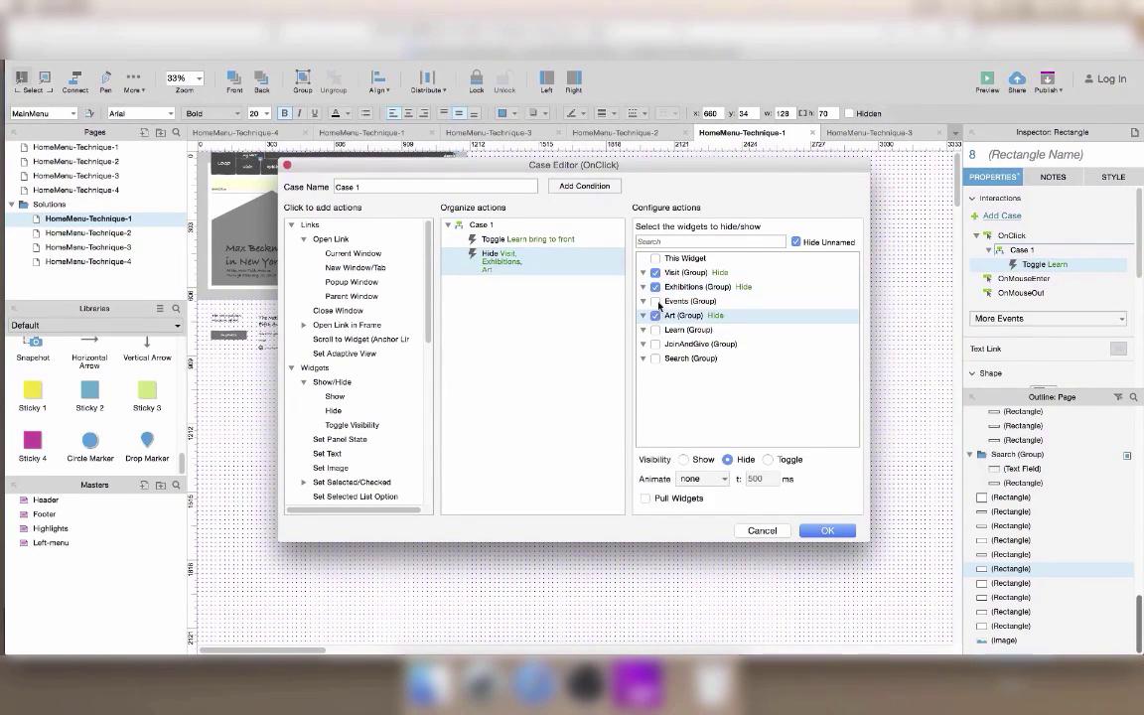
click(655, 301)
click(825, 531)
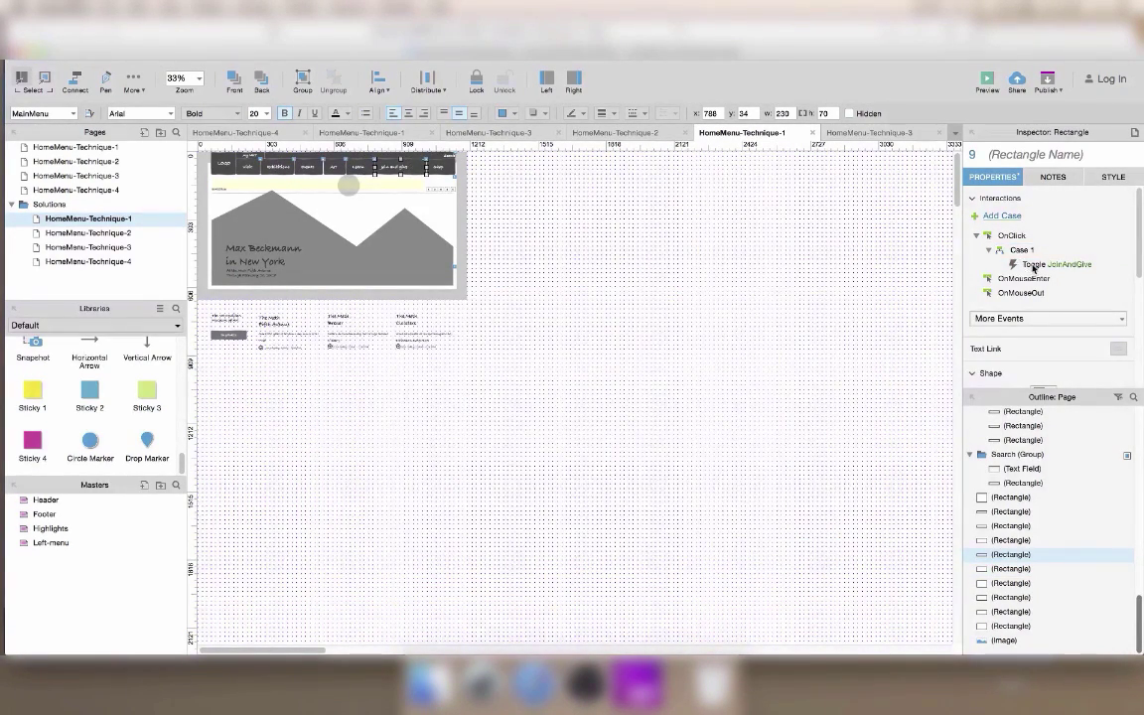
Make JoinAndGive's click bring its group to front and hide the other six groups.
double_click(1034, 266)
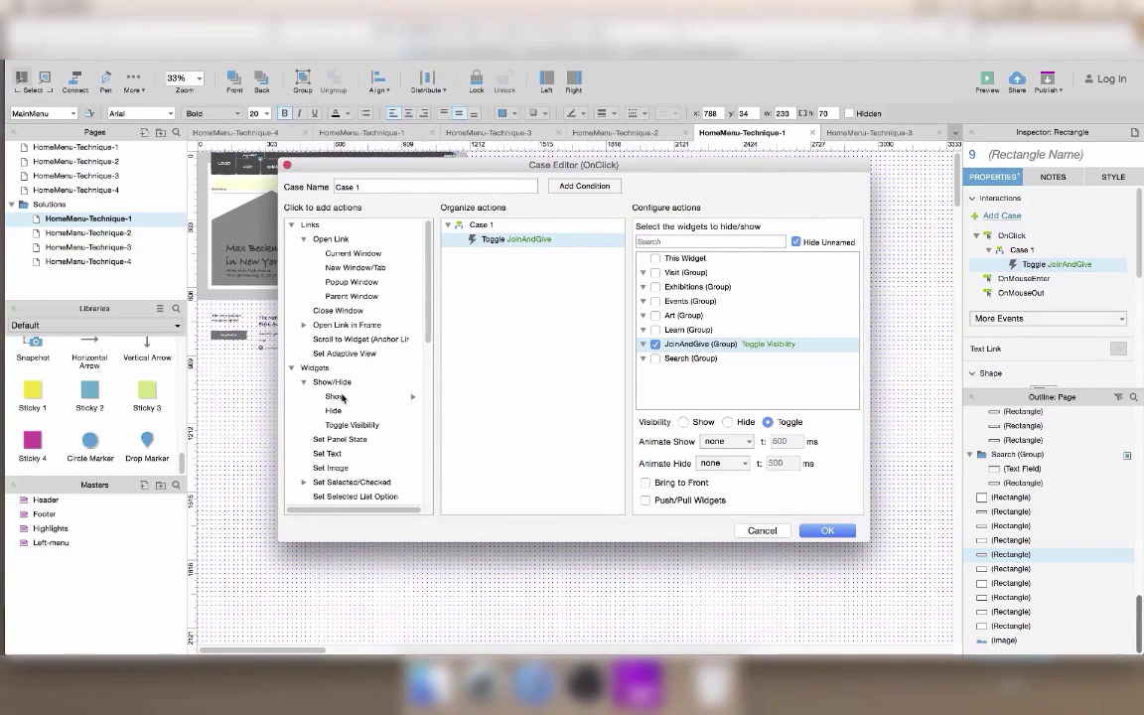
click(645, 482)
click(332, 410)
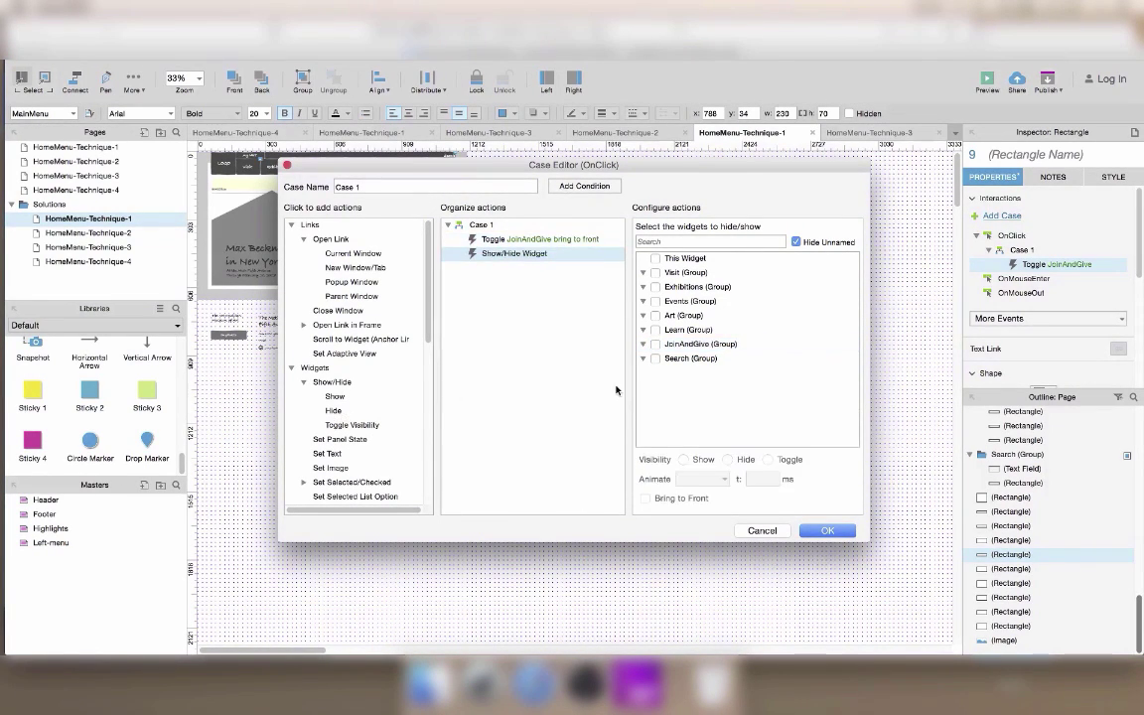
click(655, 272)
click(656, 286)
click(655, 315)
click(655, 301)
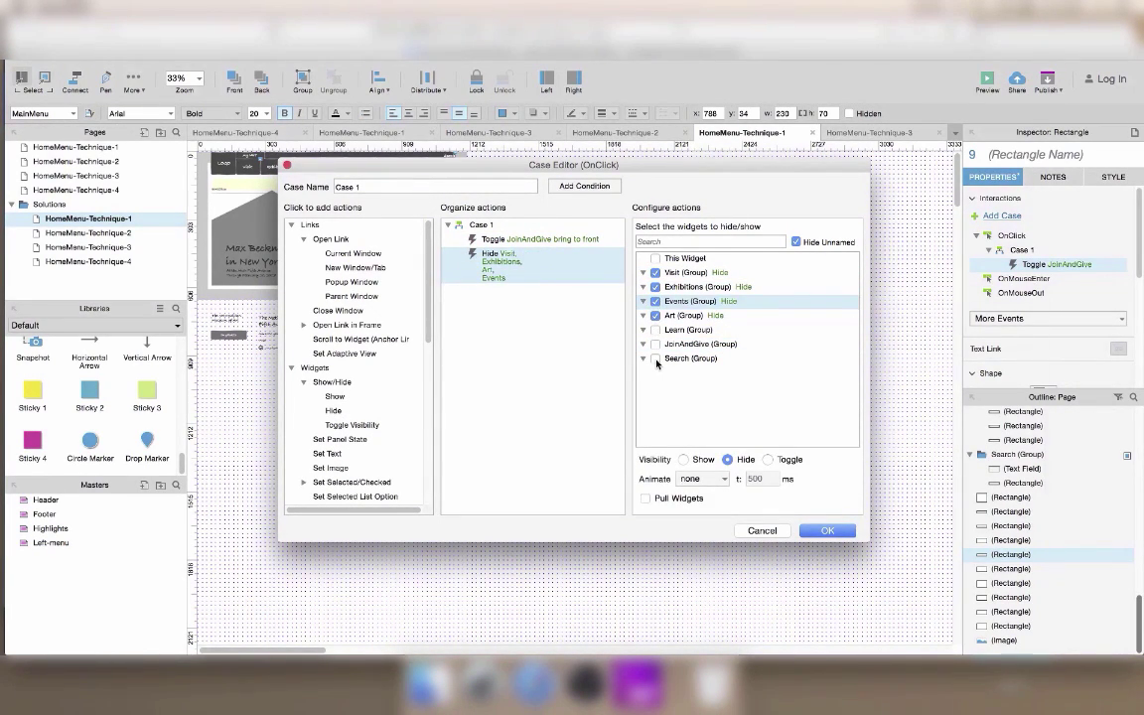
click(655, 358)
click(655, 330)
click(827, 530)
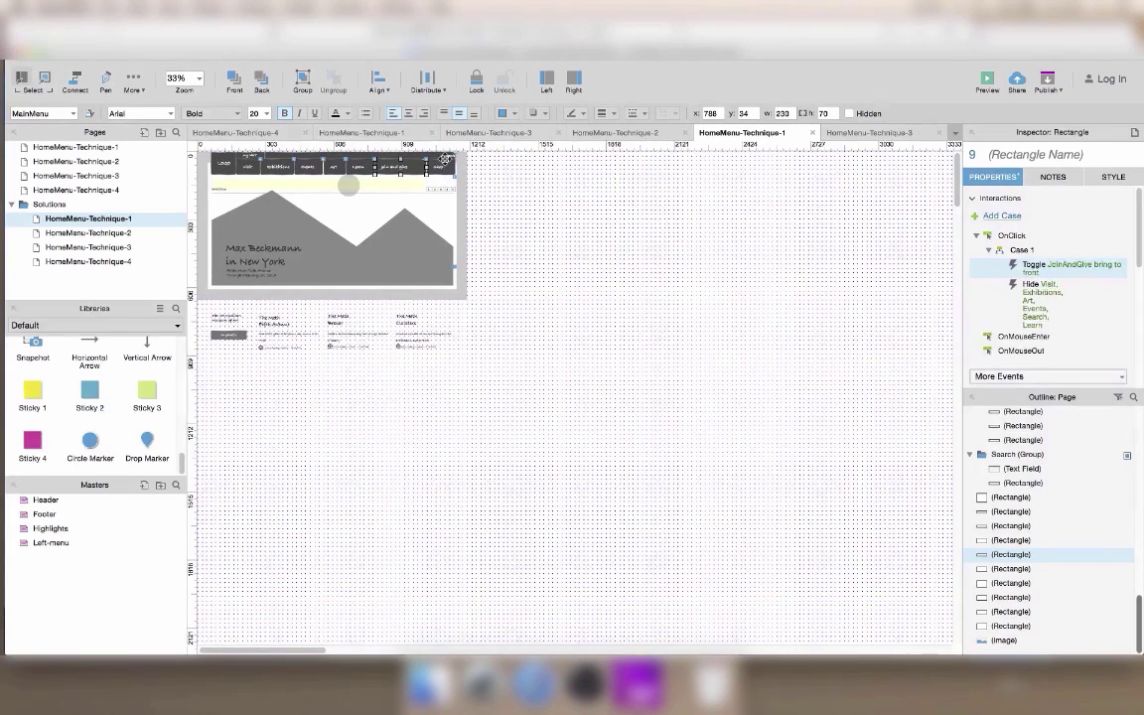
click(446, 157)
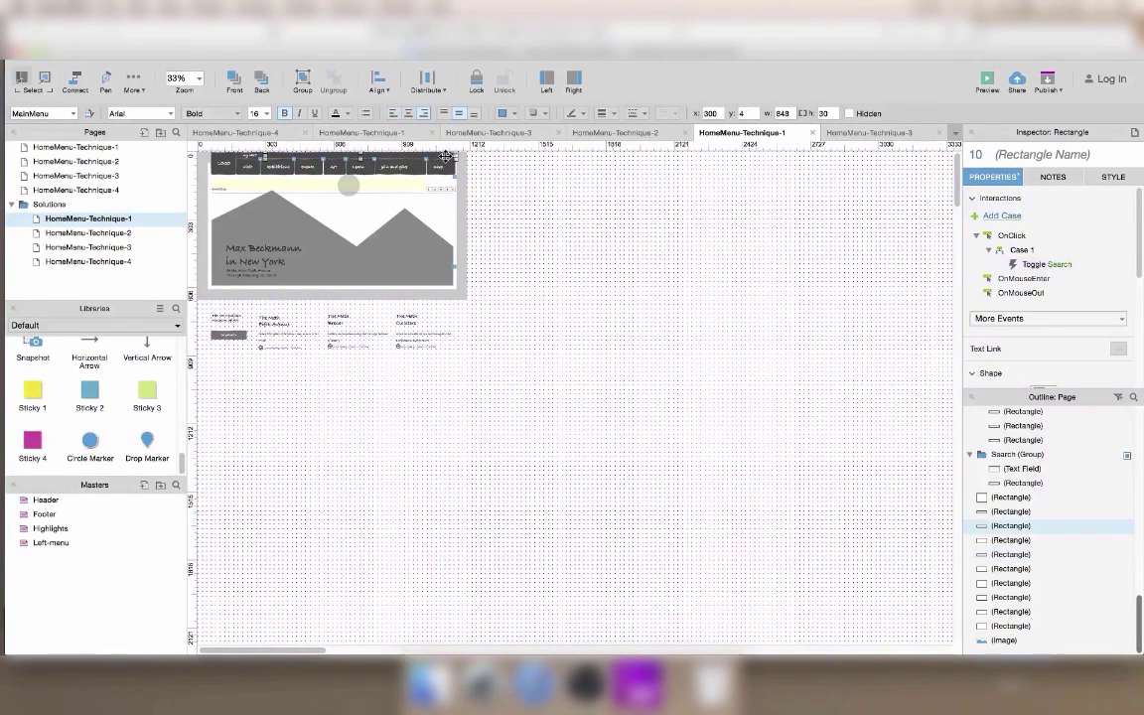
Make Search's toggle bring it to front and hide JoinAndGive, Learn, Art, Events, Visit, Exhibitions; then preview.
double_click(1037, 265)
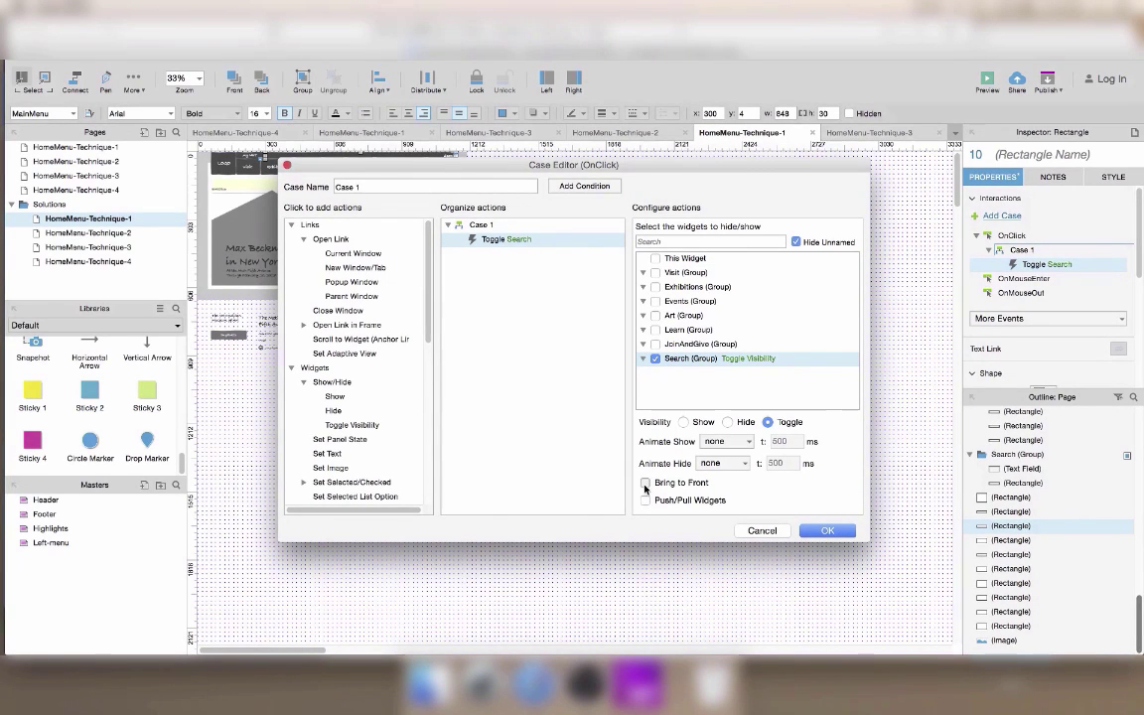
click(645, 483)
click(335, 410)
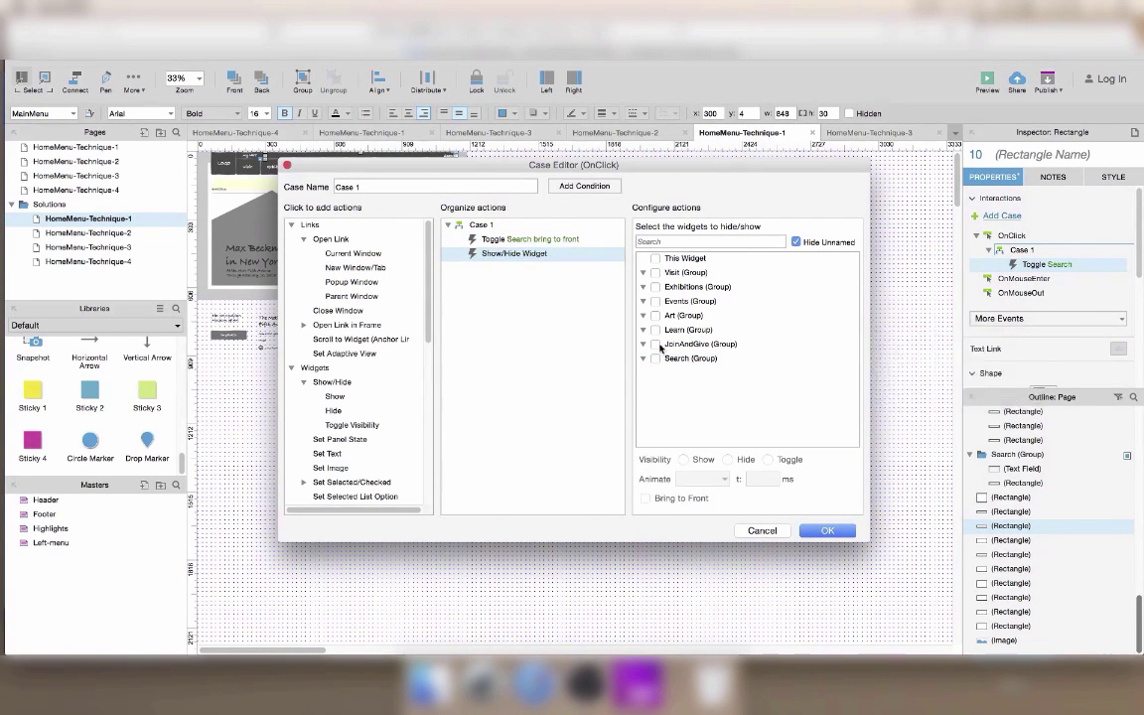
click(656, 344)
click(656, 330)
click(656, 314)
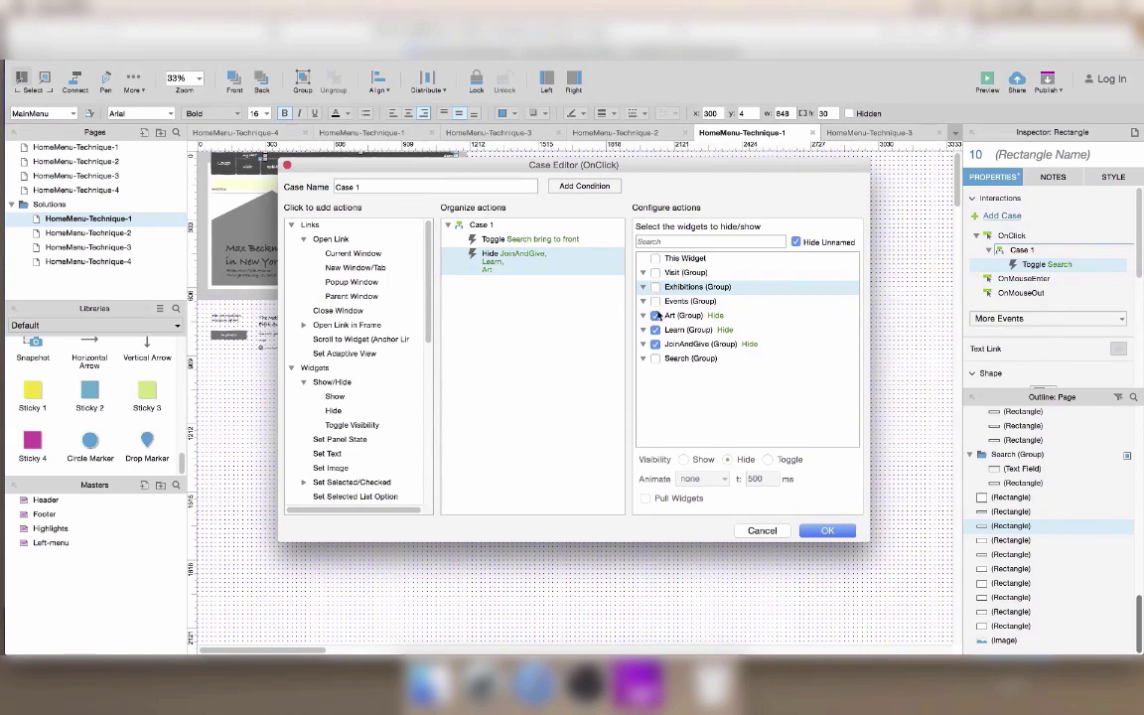
click(655, 301)
click(656, 272)
click(655, 286)
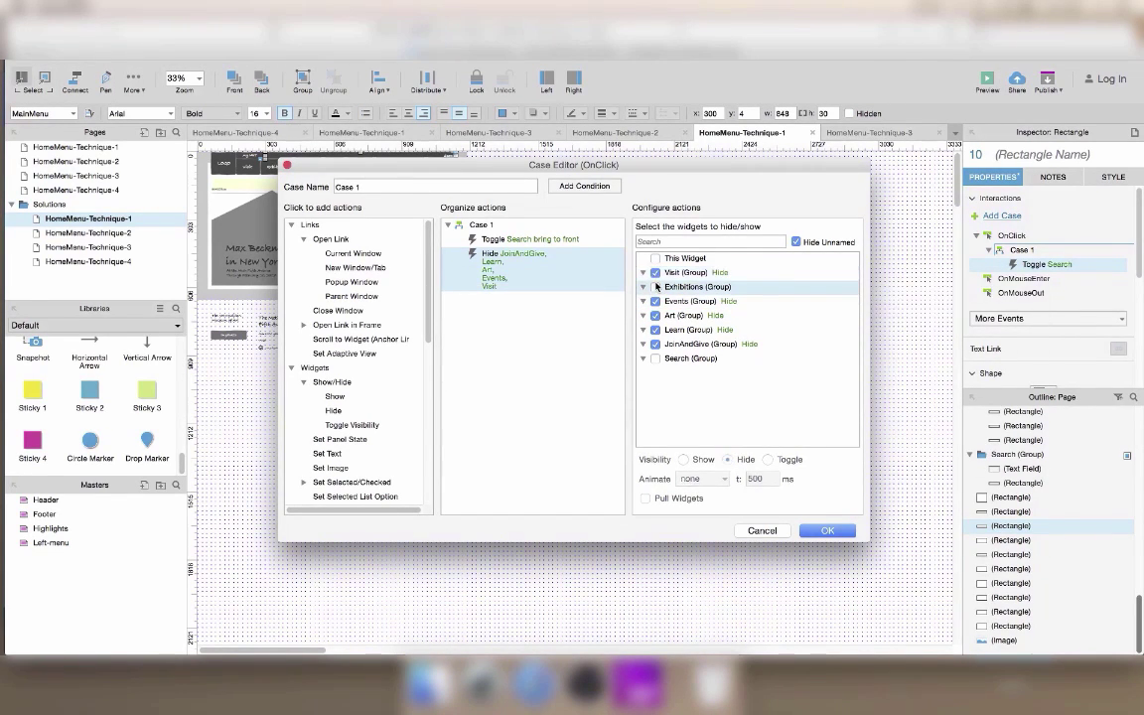
click(839, 533)
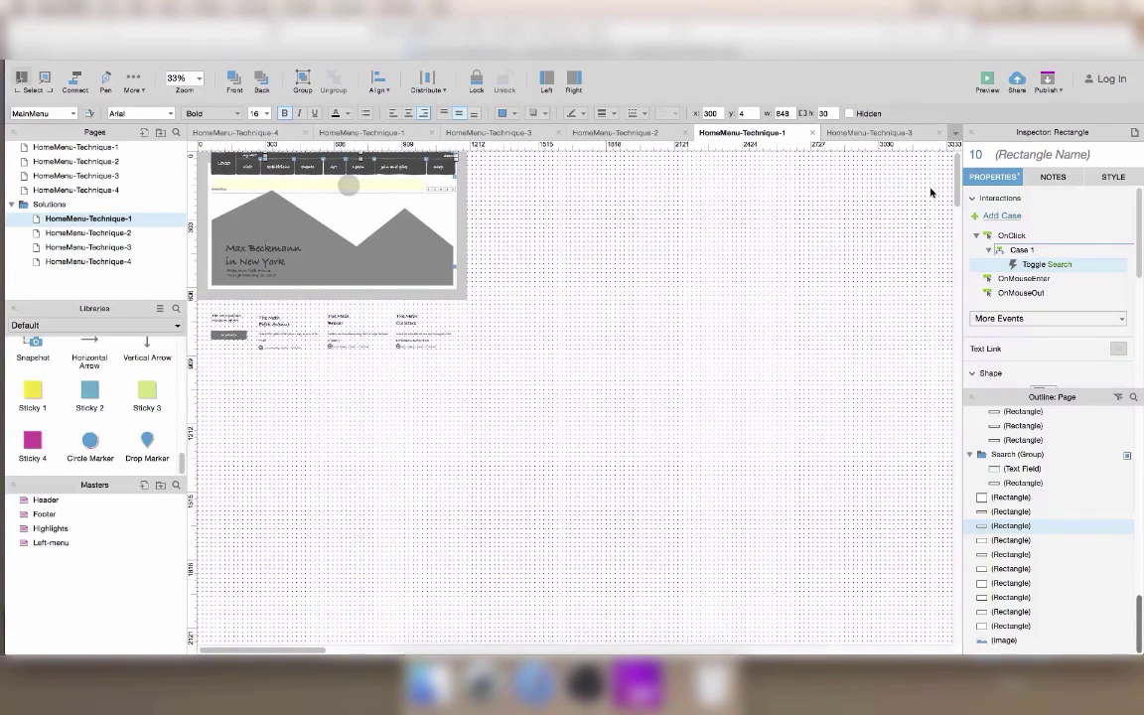
click(986, 80)
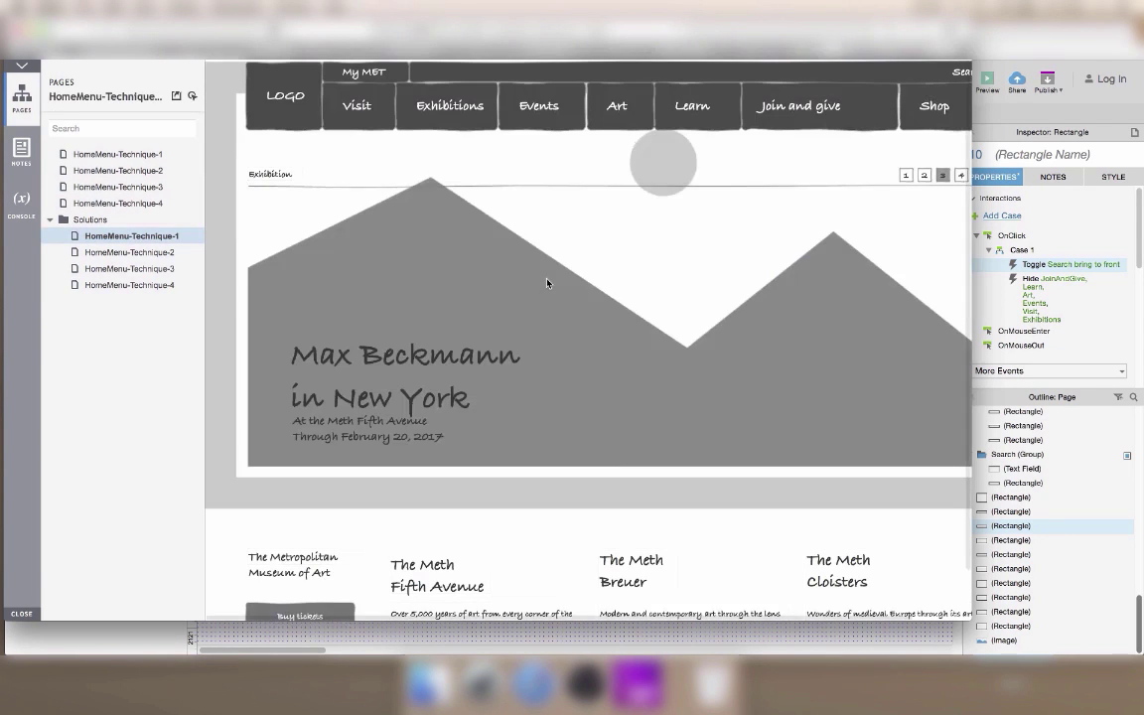
click(470, 106)
click(362, 104)
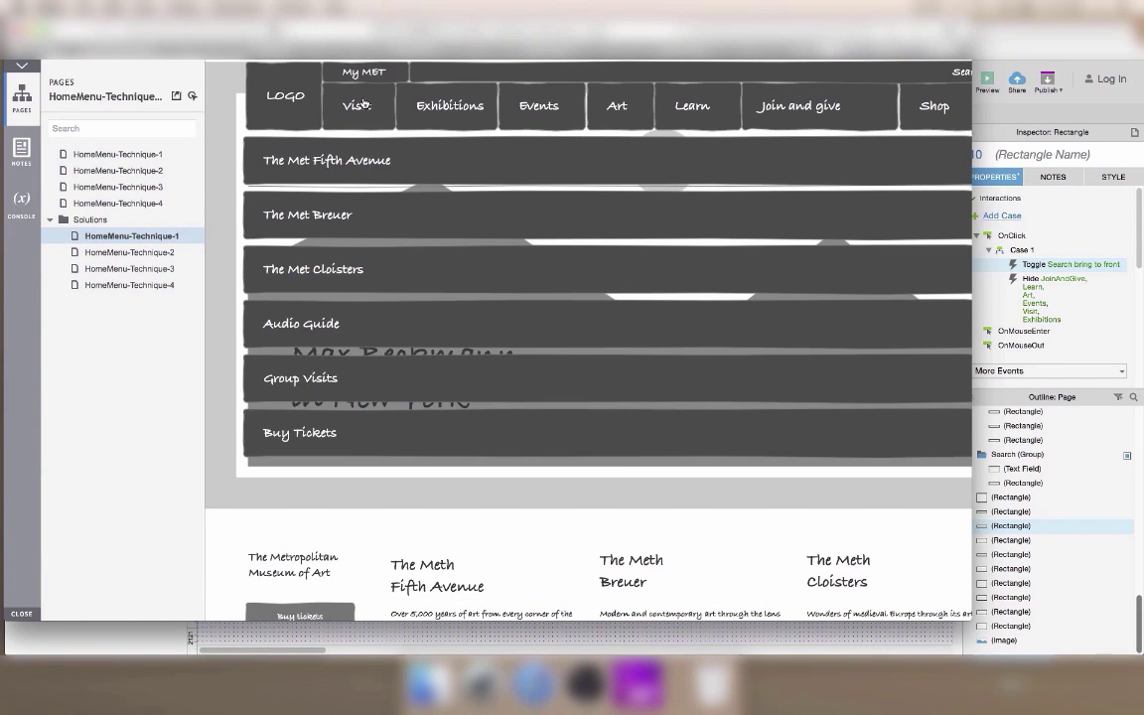
click(364, 104)
double_click(435, 104)
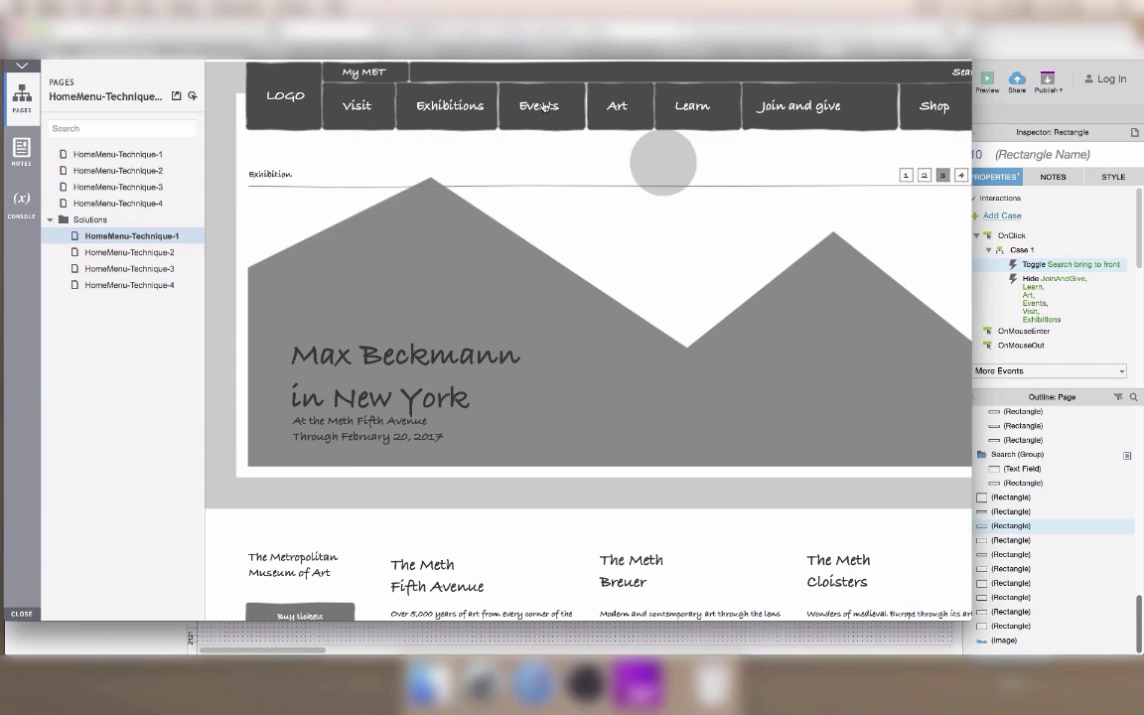
click(430, 107)
click(592, 104)
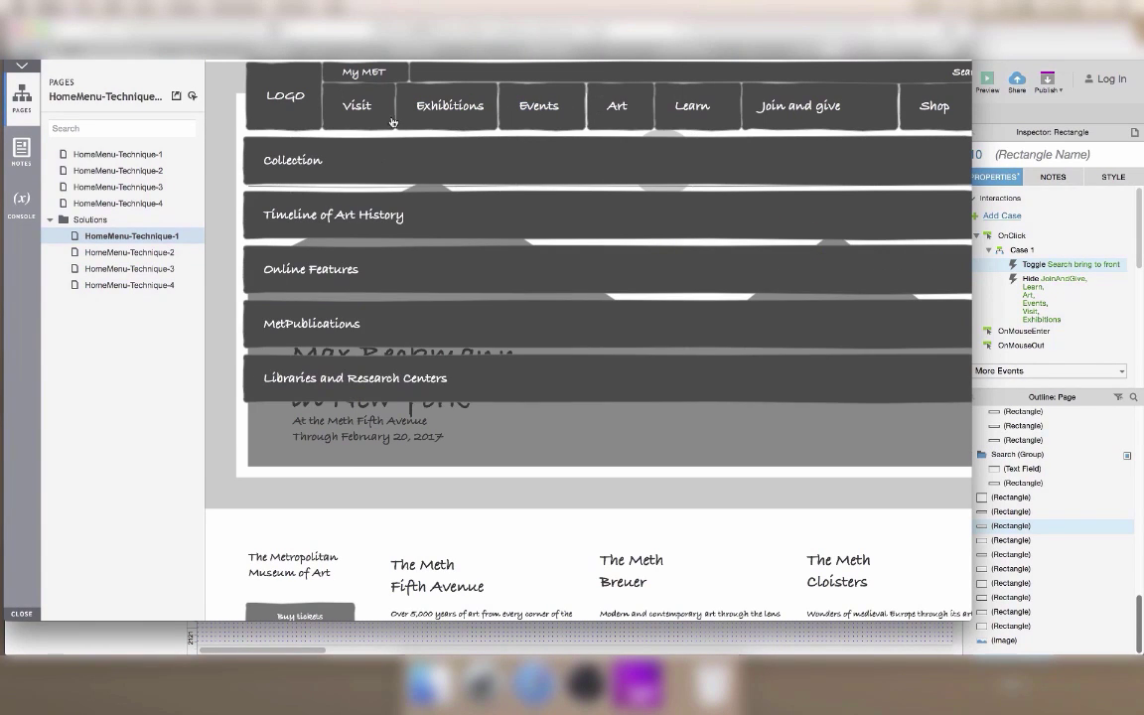
click(344, 110)
click(712, 125)
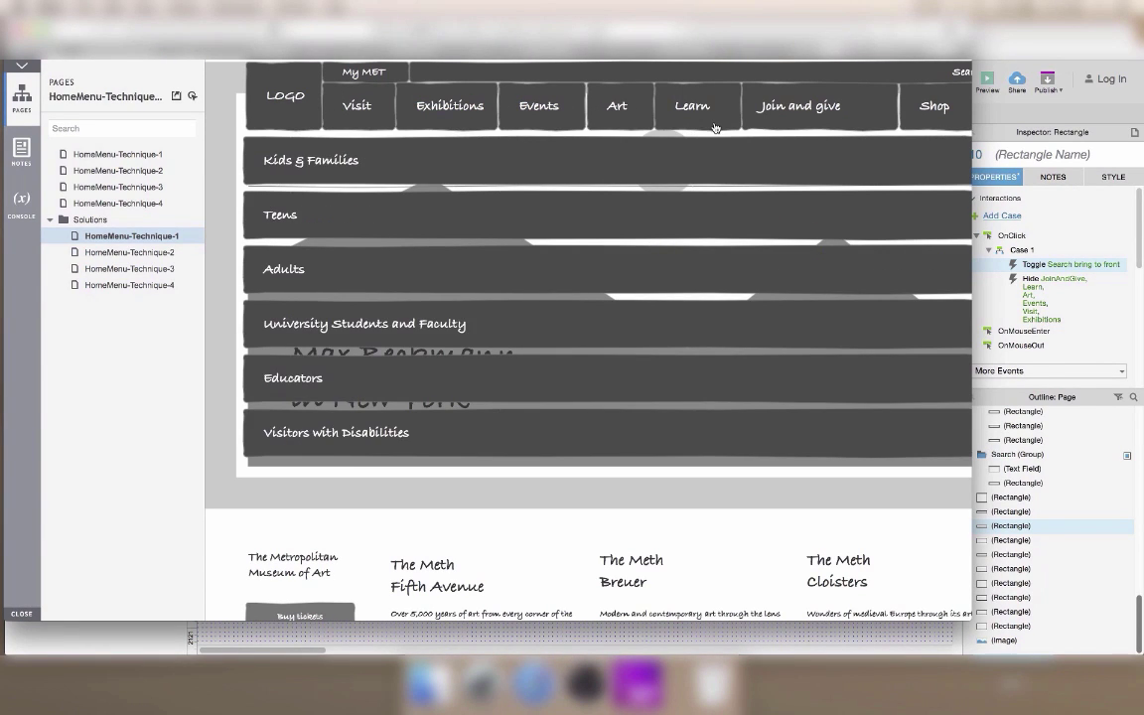
click(802, 114)
scroll(824, 100, right, 3)
click(920, 73)
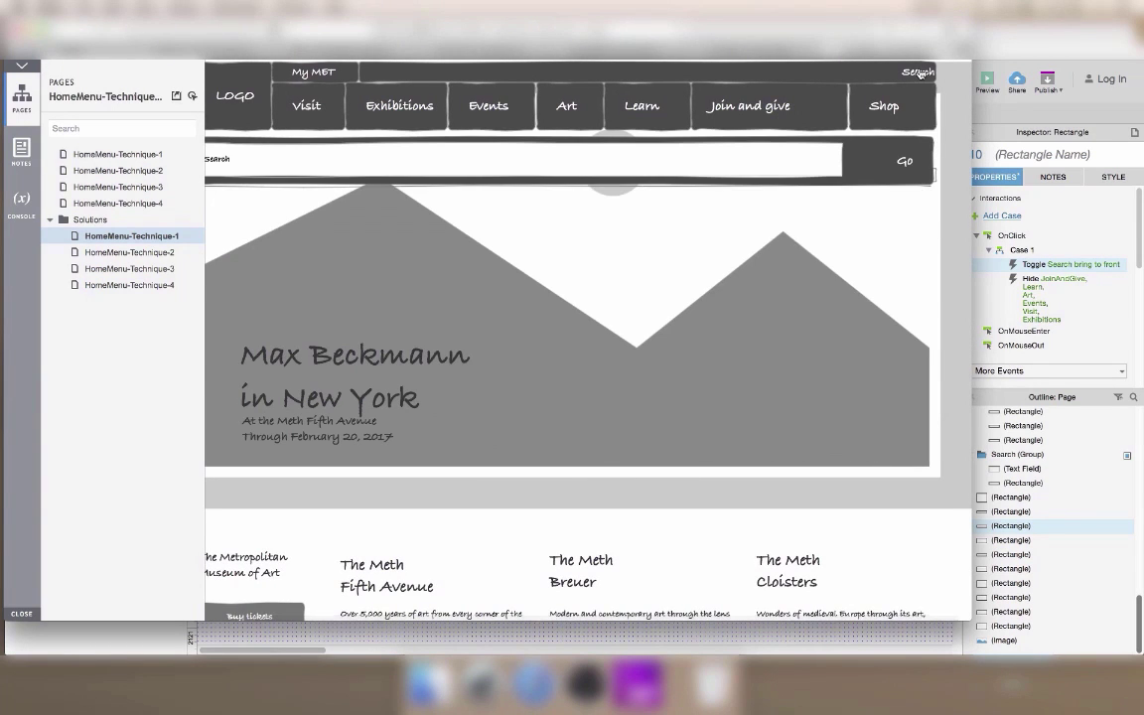
scroll(339, 184, left, 3)
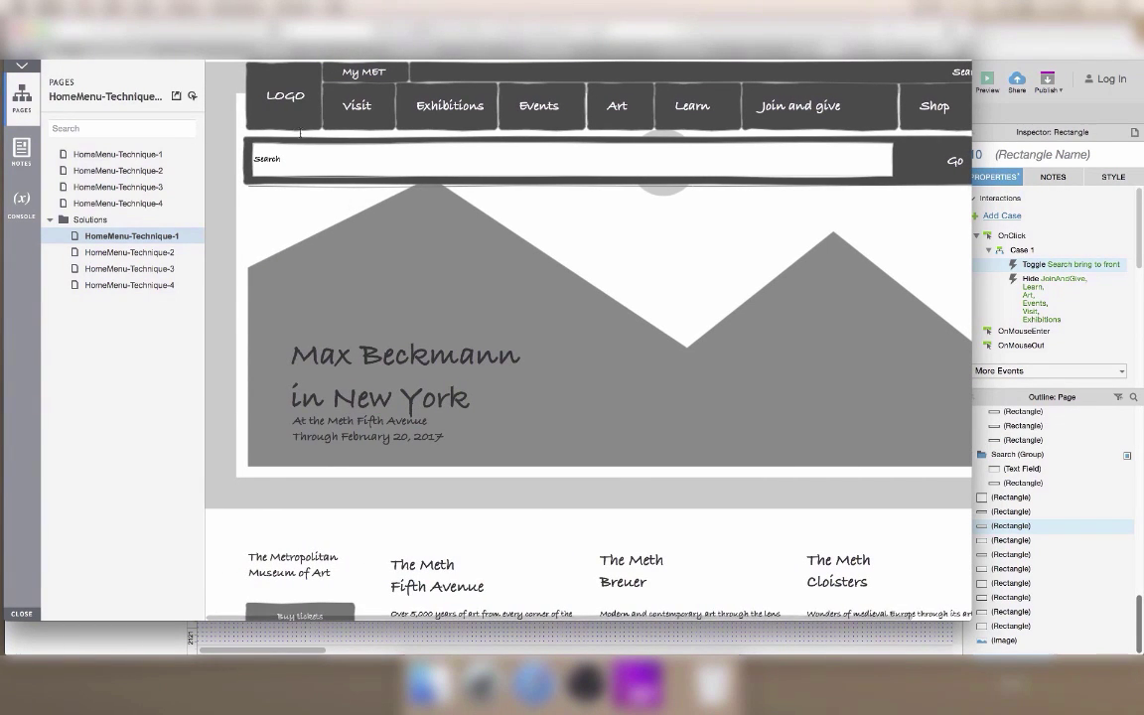
click(1017, 59)
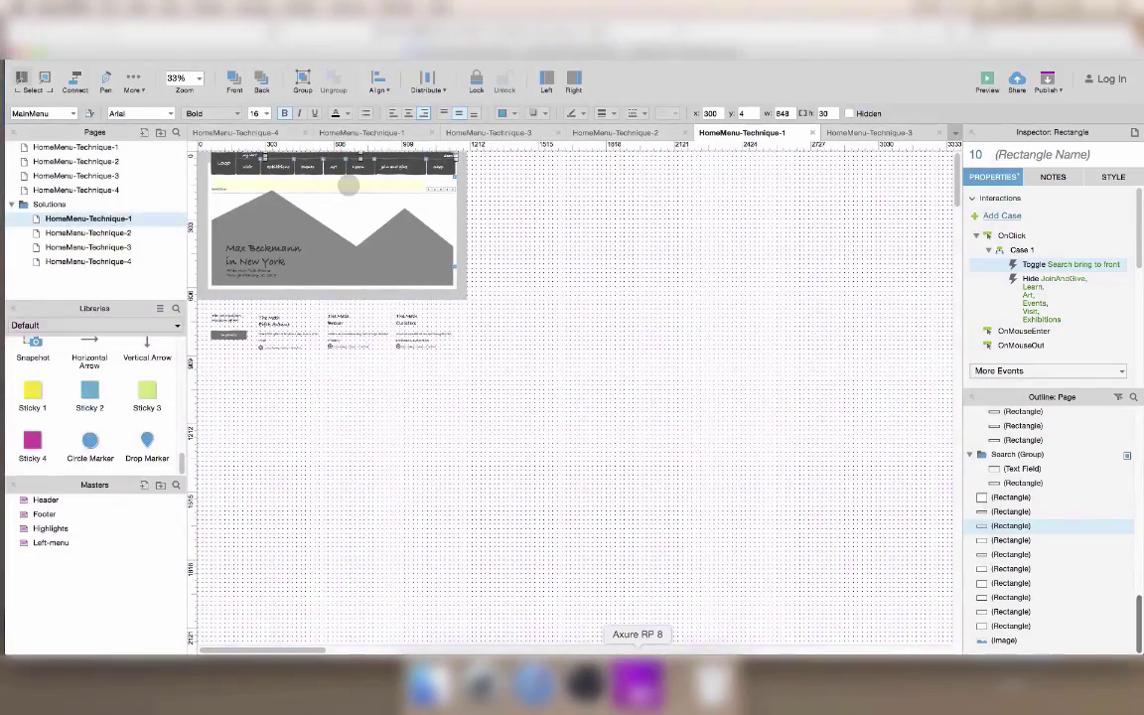